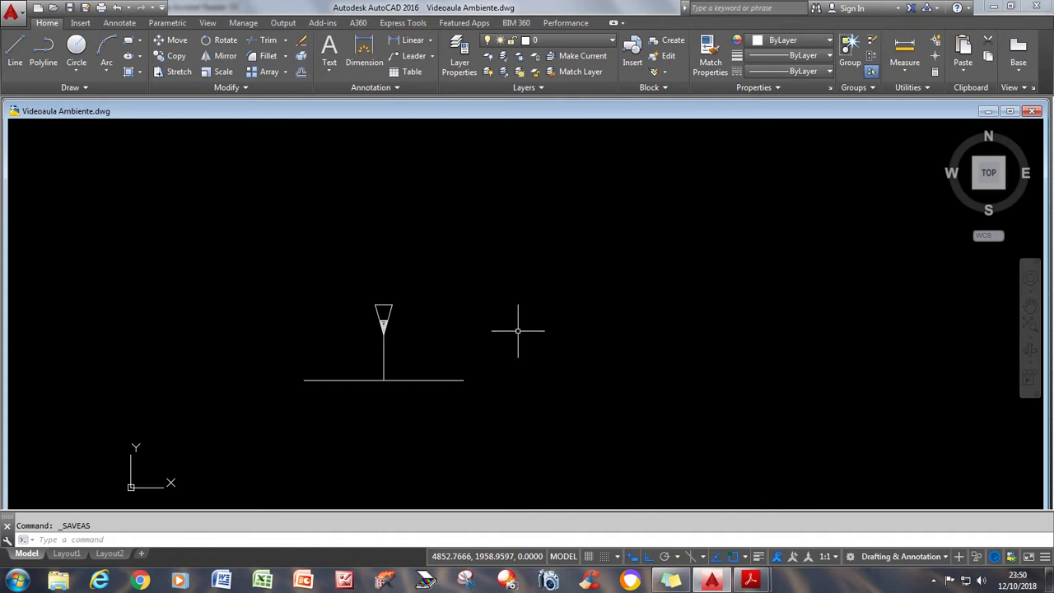
Save the drawing and store a copy of it as ambiente-guarita.dwg in the ambiente-guarita folder.
click(70, 8)
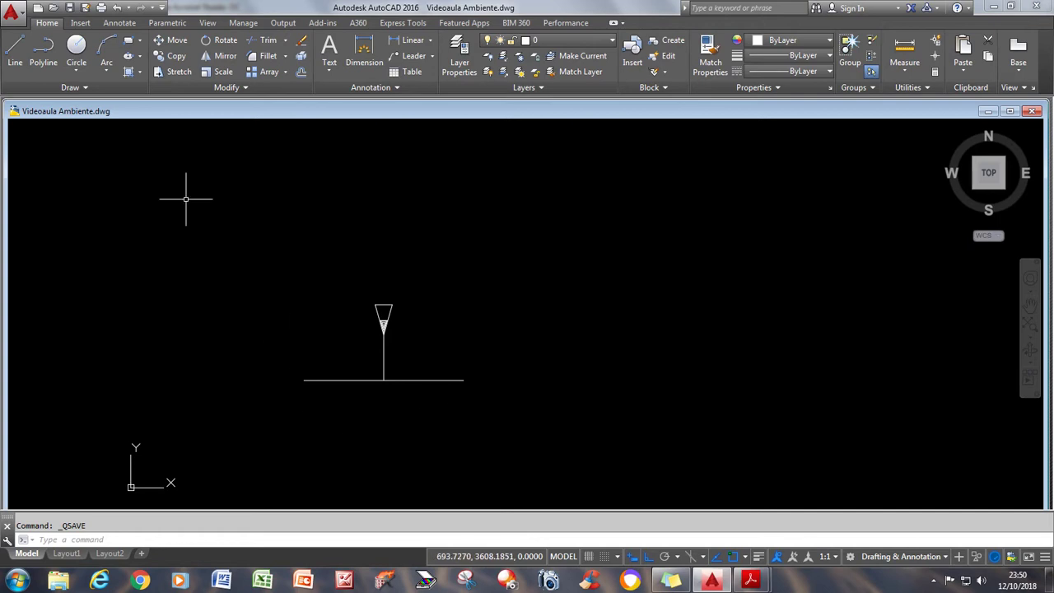
click(87, 8)
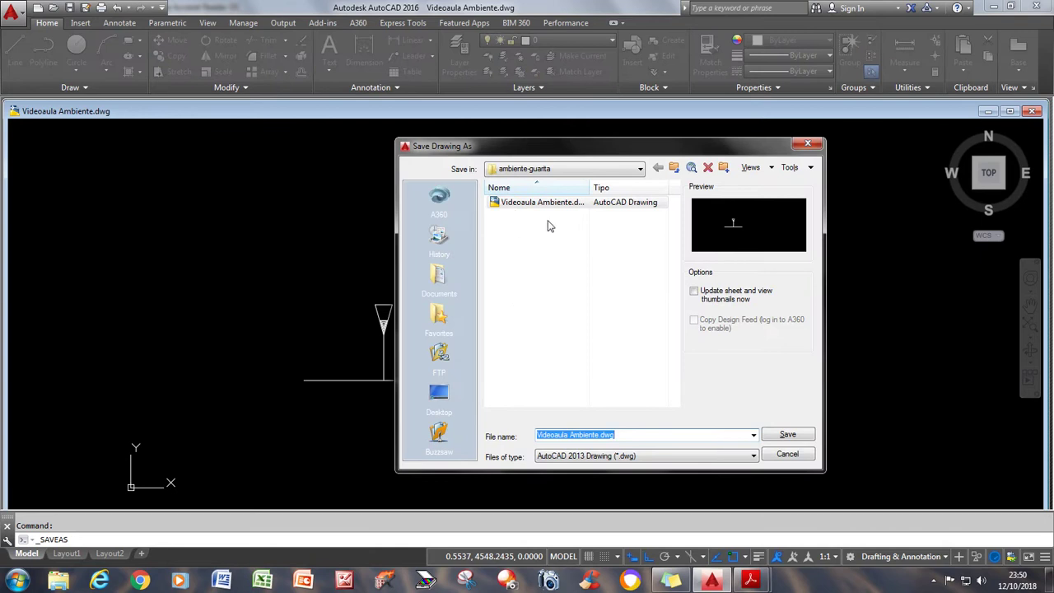
drag(599, 437, 485, 424)
text(gua)
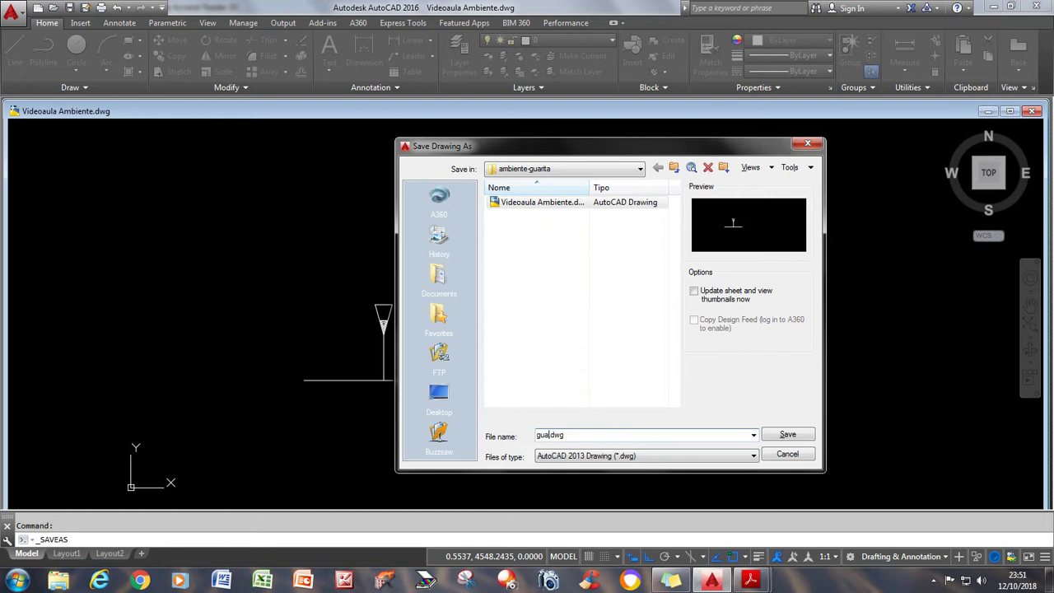
text(rita)
text(ambiente-)
text(-)
click(640, 170)
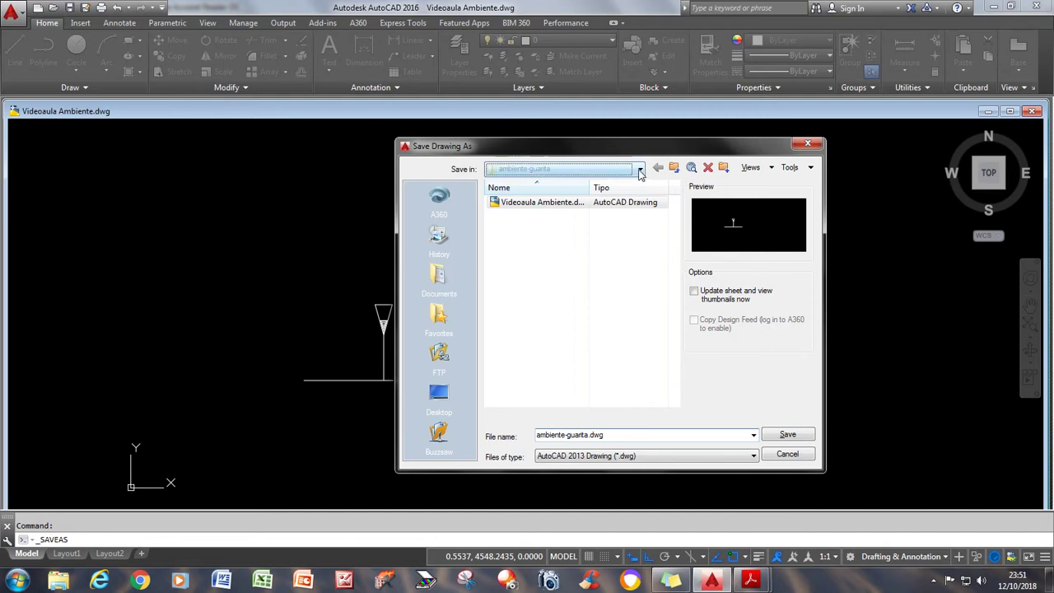
click(580, 245)
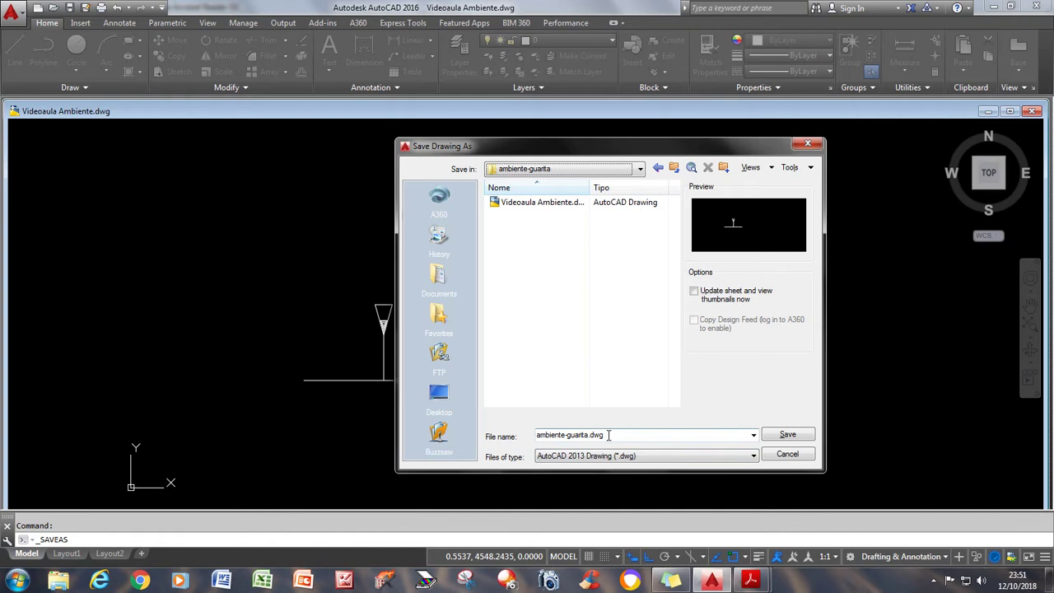
click(787, 435)
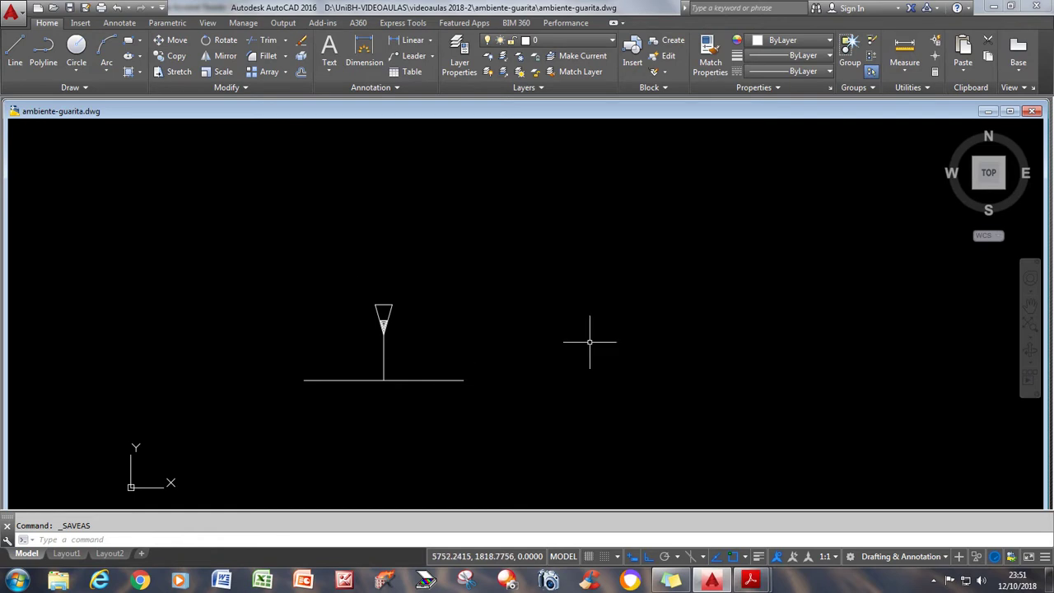
In the display options, set the 2D model space uniform background color to Black and apply it.
text(OP)
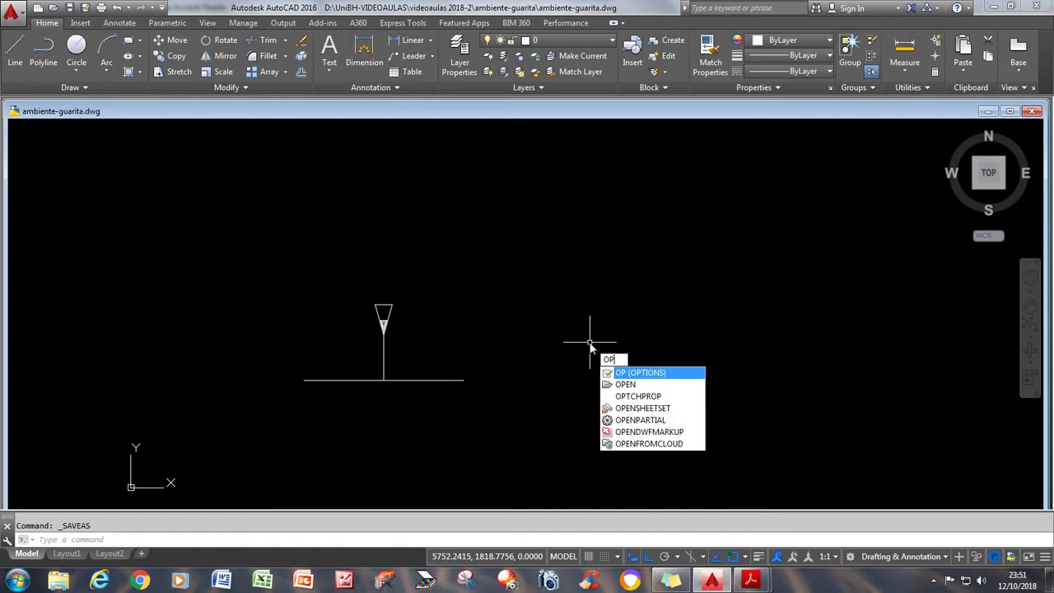
key(Return)
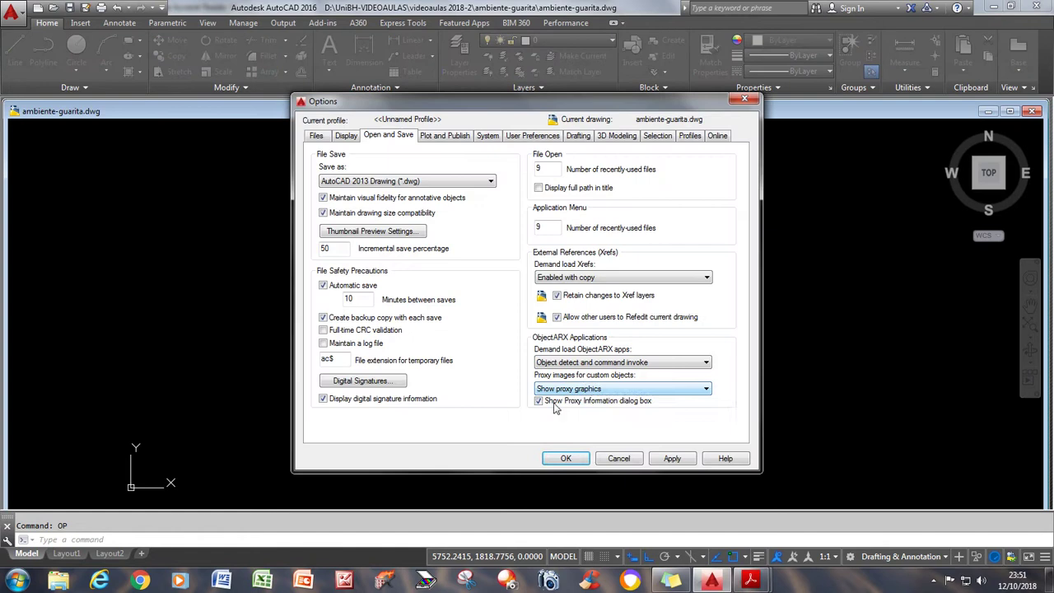
click(316, 135)
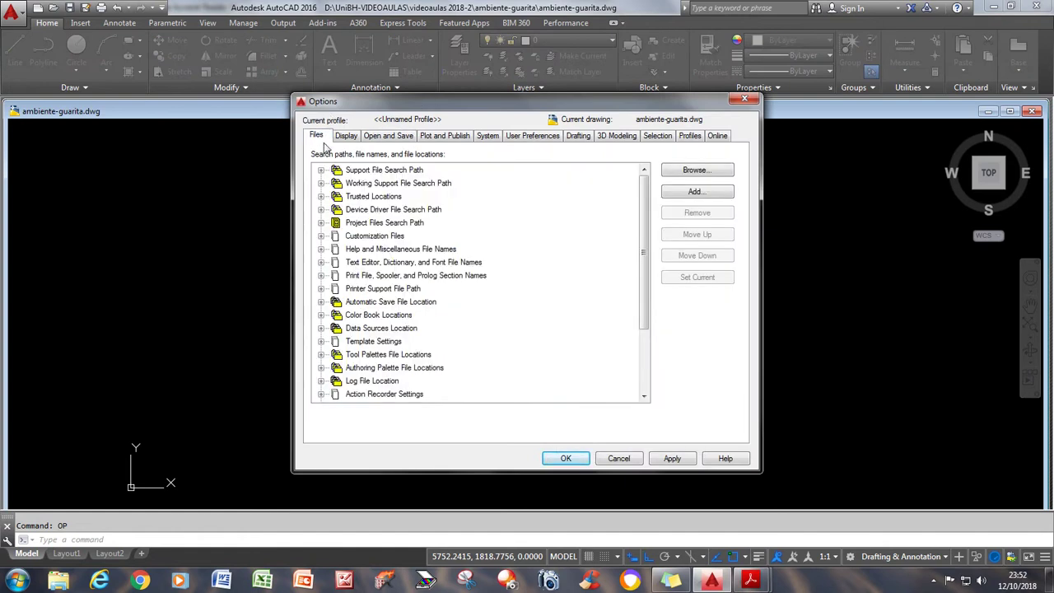
click(350, 136)
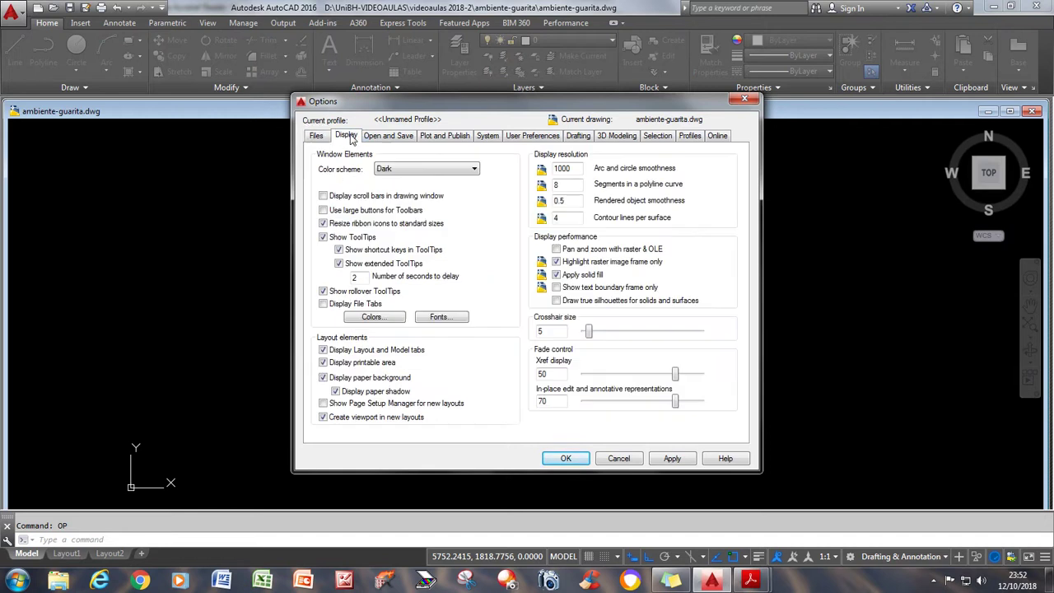
click(375, 316)
click(657, 146)
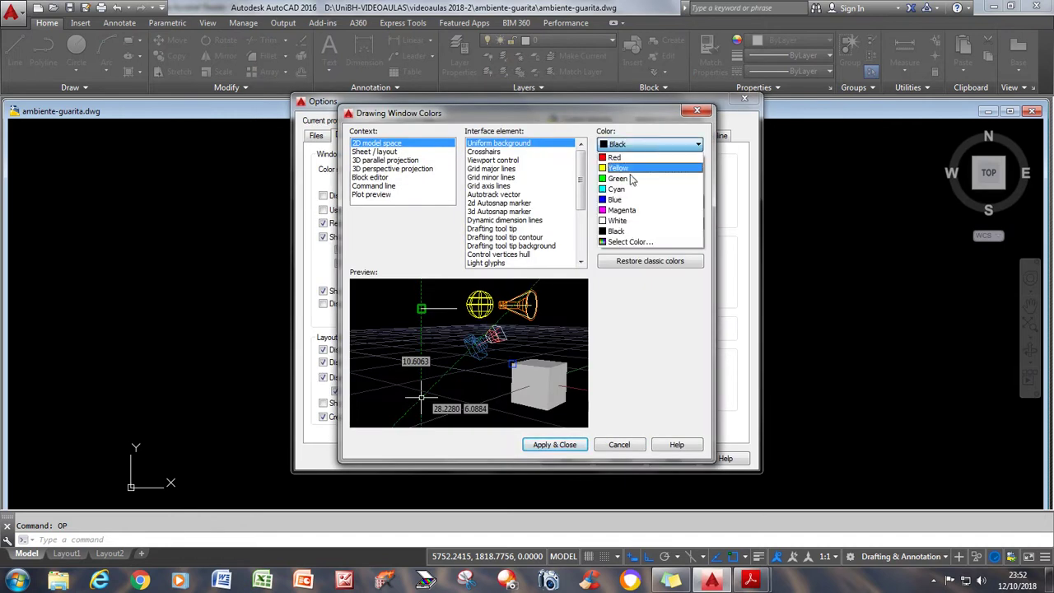
click(628, 233)
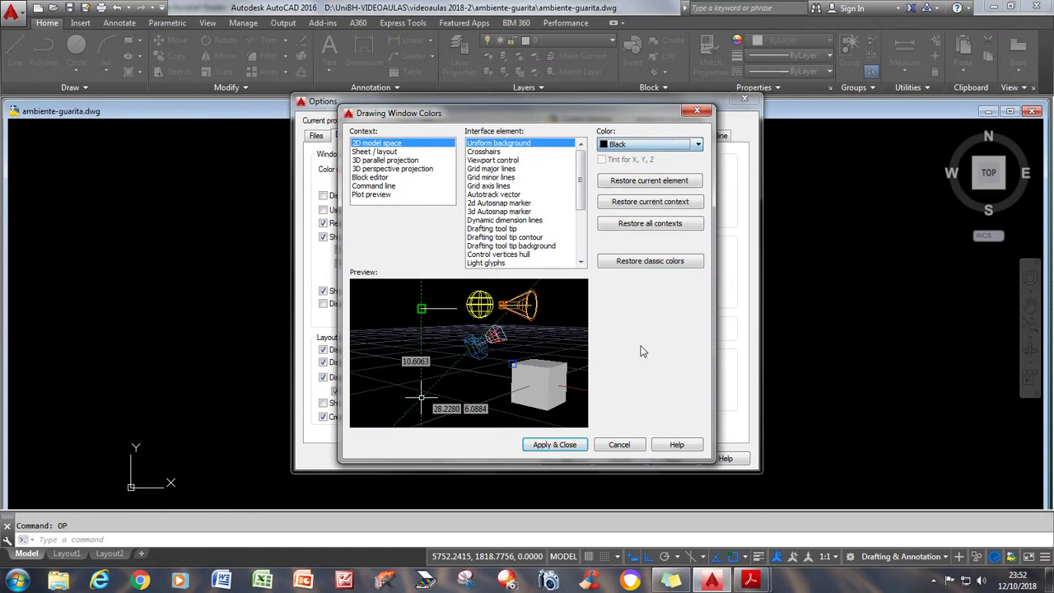
click(545, 445)
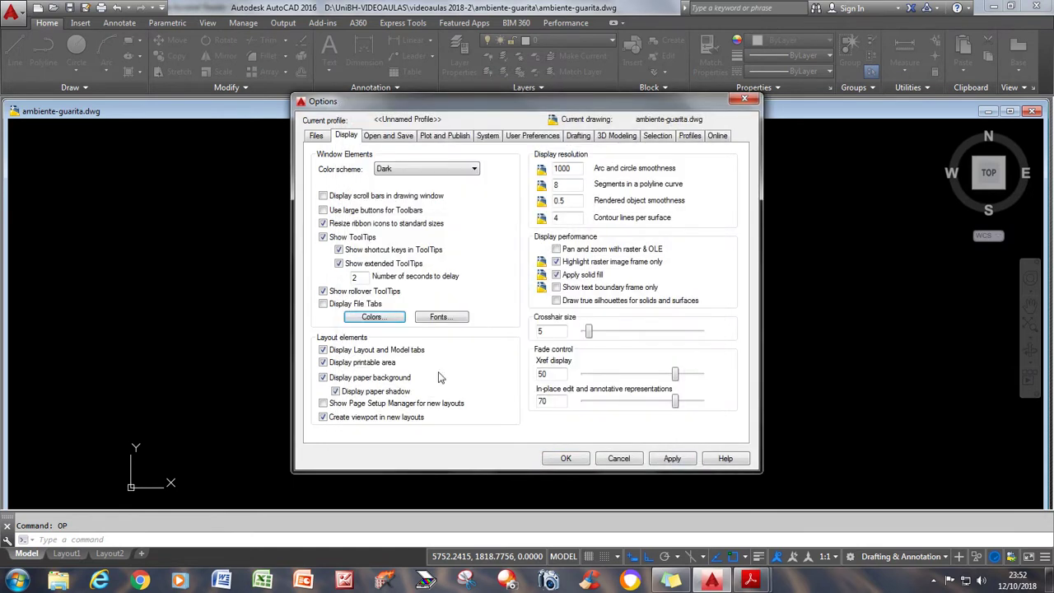
click(674, 460)
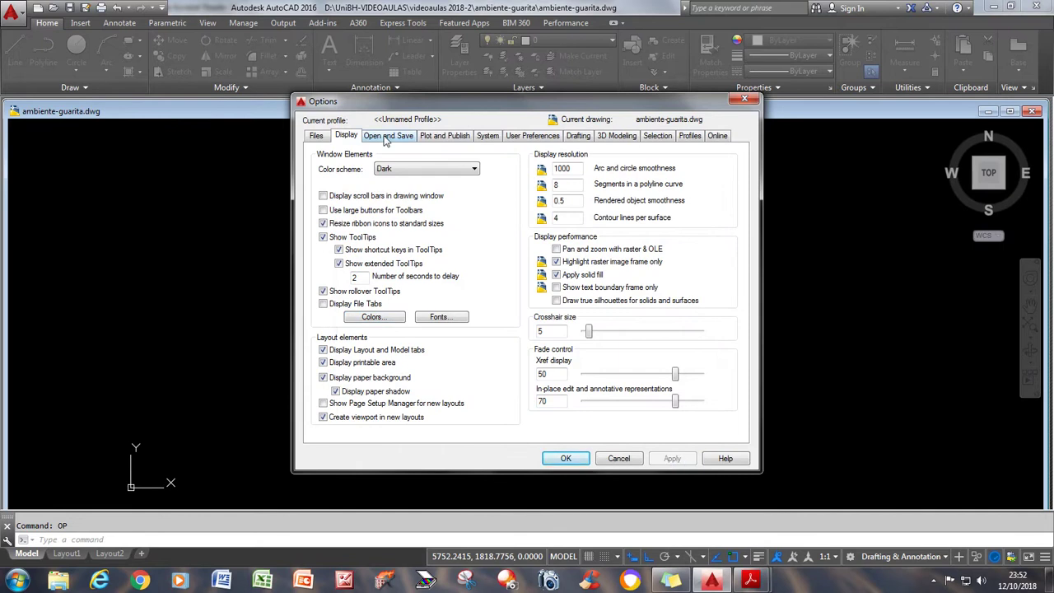
Set the default save format to AutoCAD 2013 Drawing (*.dwg), apply it and close the options.
click(387, 136)
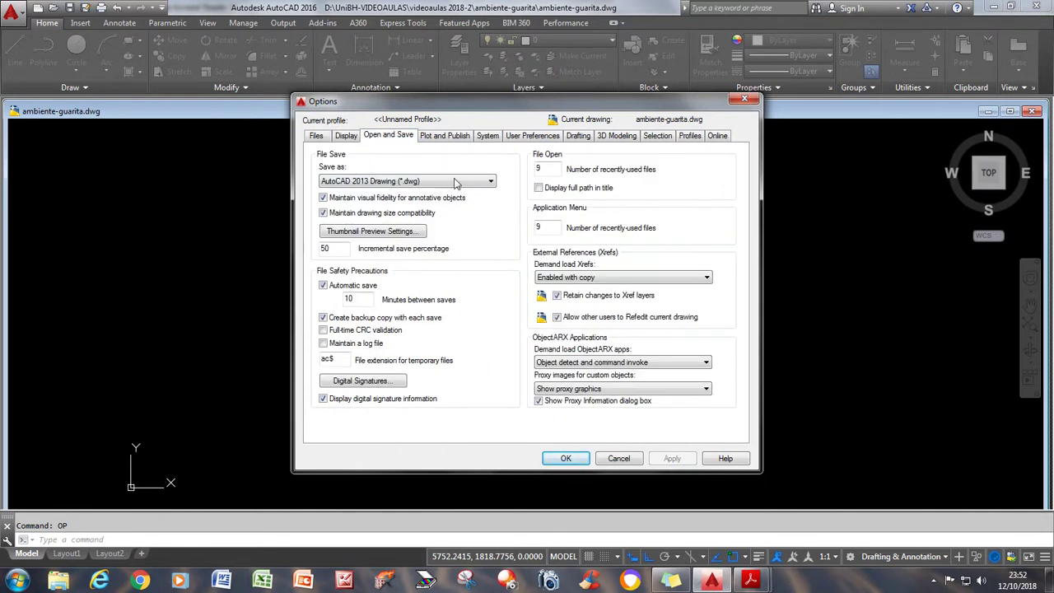
click(490, 181)
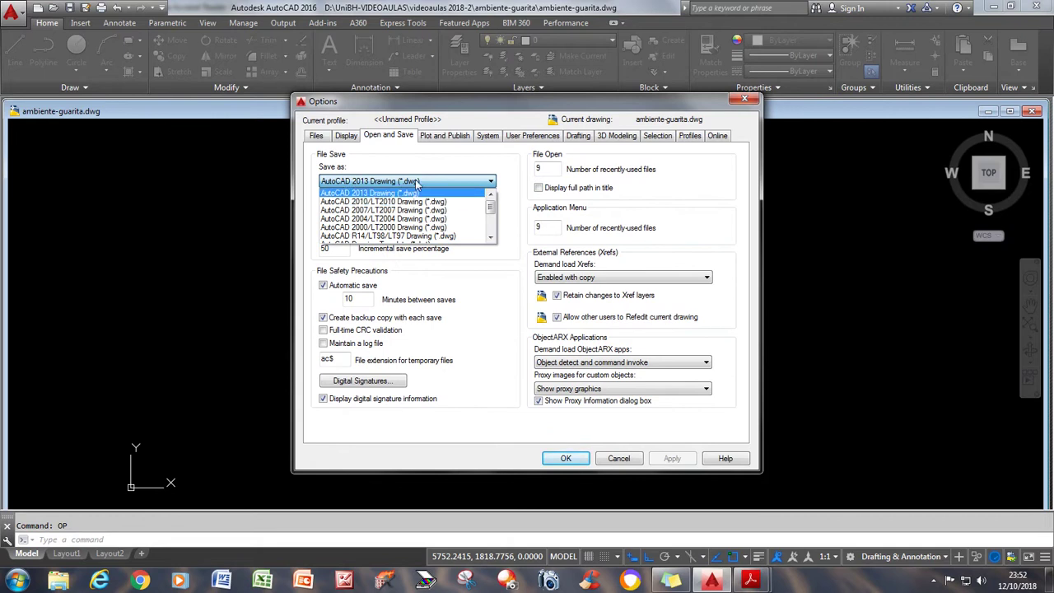
click(371, 193)
click(672, 463)
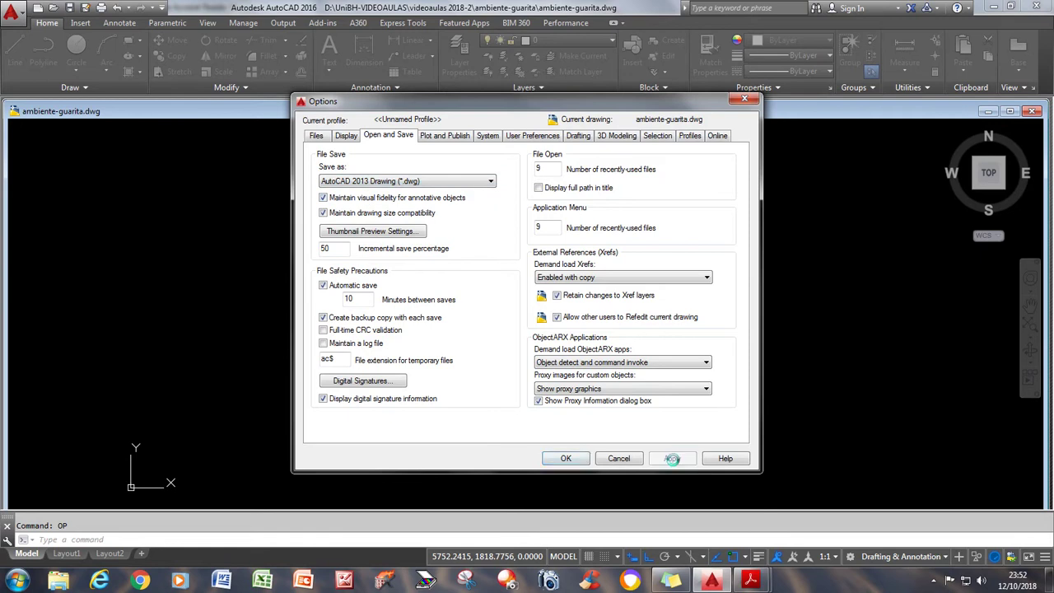
click(566, 458)
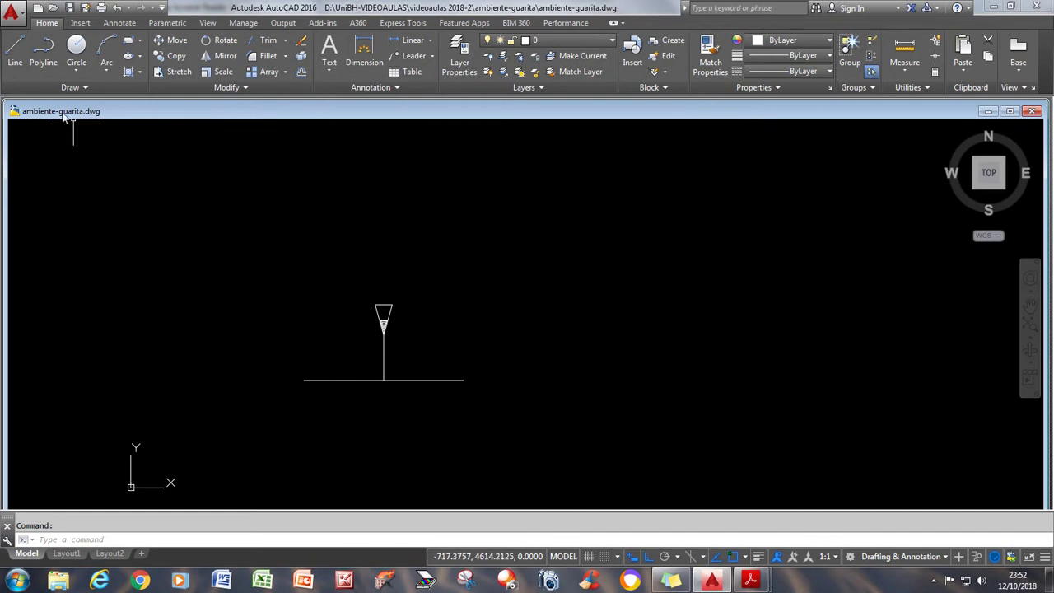
Open the existing drawing Videoaula Ambiente.dwg and close it again.
click(54, 10)
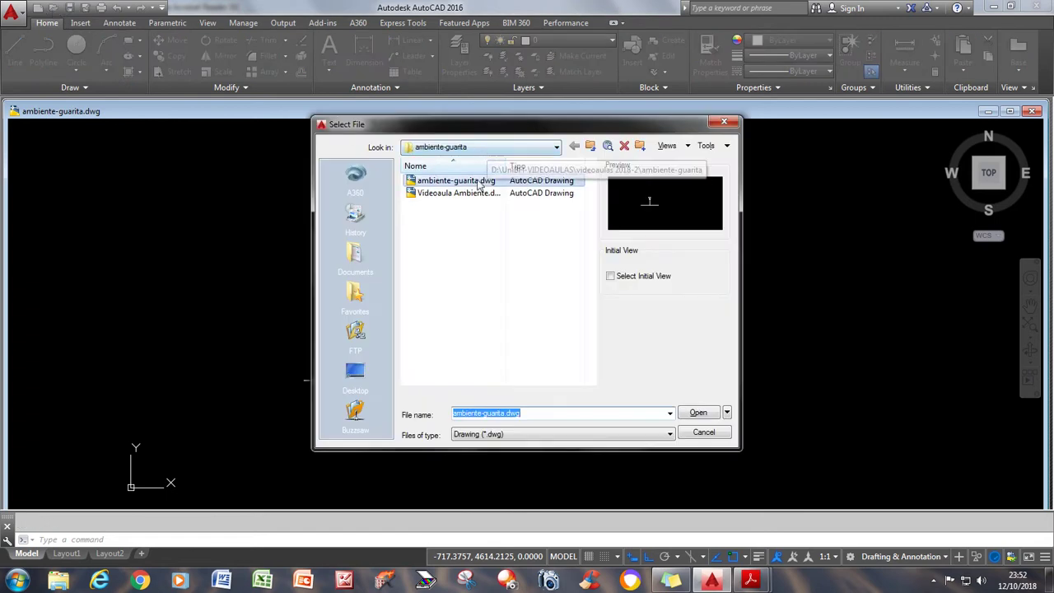
click(430, 196)
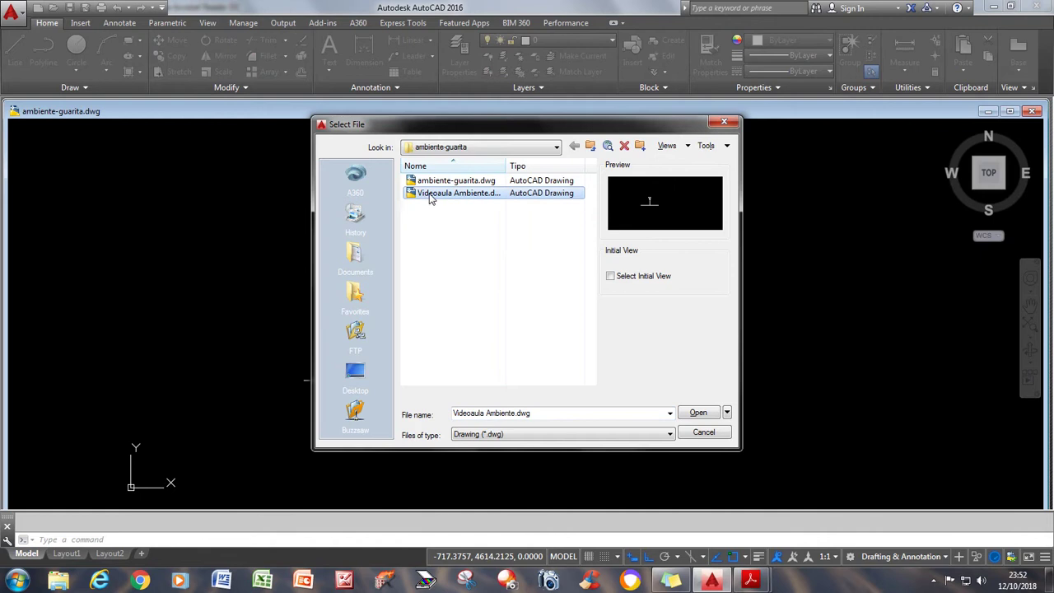
click(697, 413)
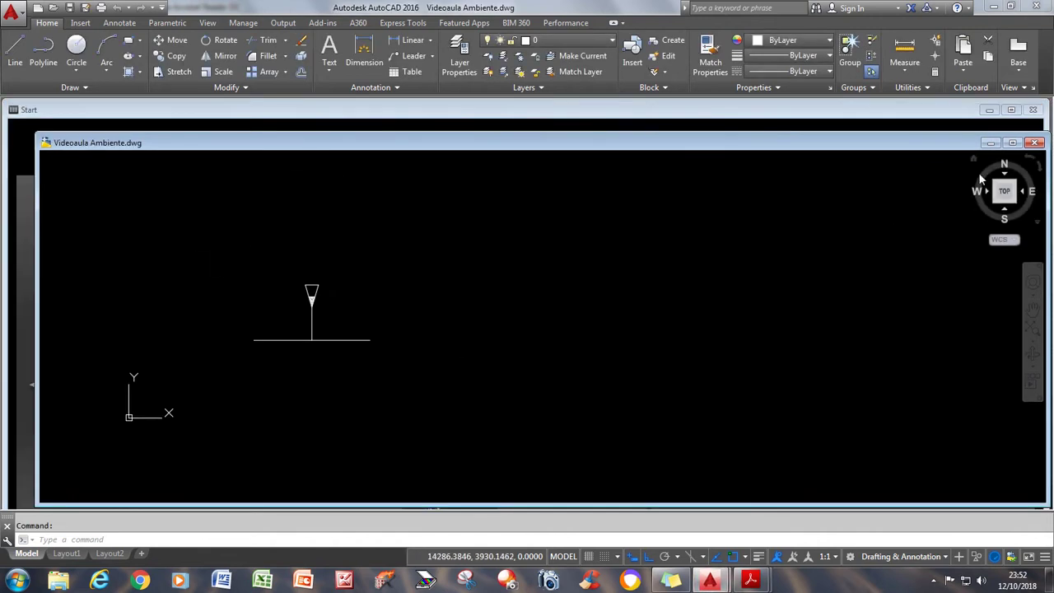
click(1034, 143)
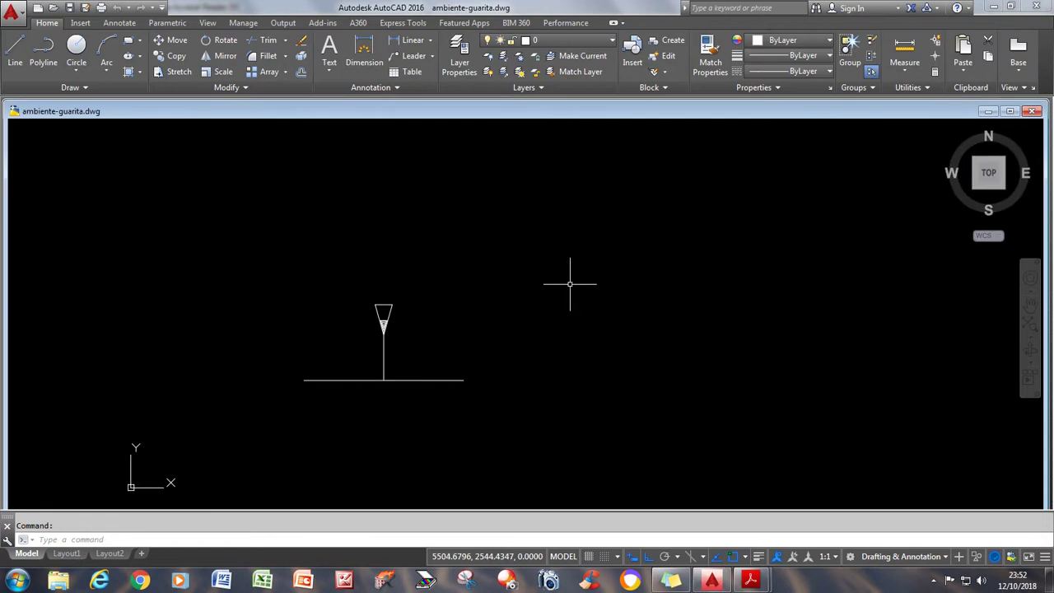
Erase all the level symbol geometry and its baseline from the ambiente-guarita drawing.
click(571, 247)
click(311, 398)
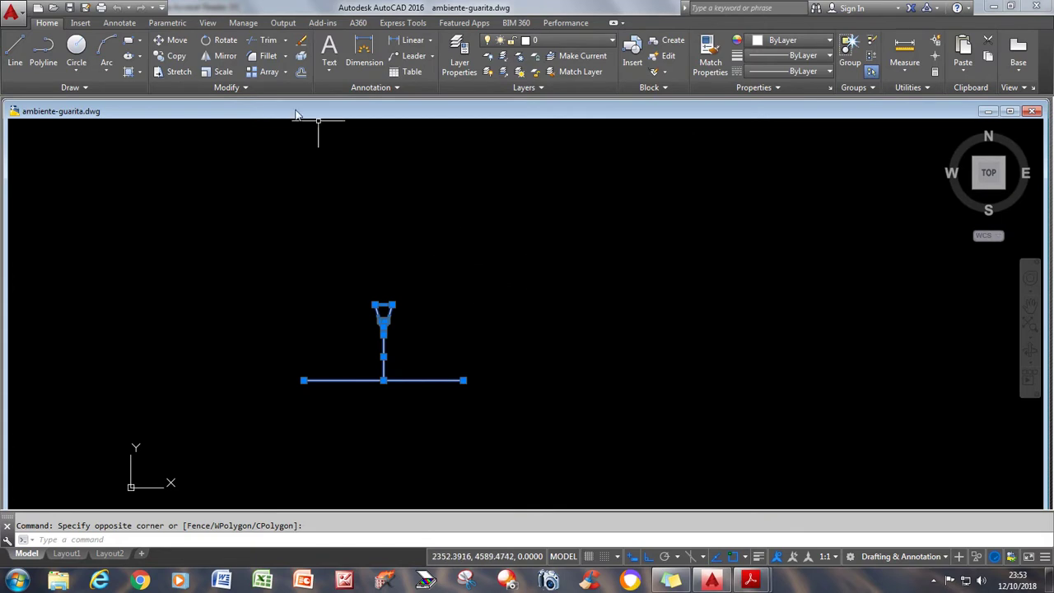
click(302, 40)
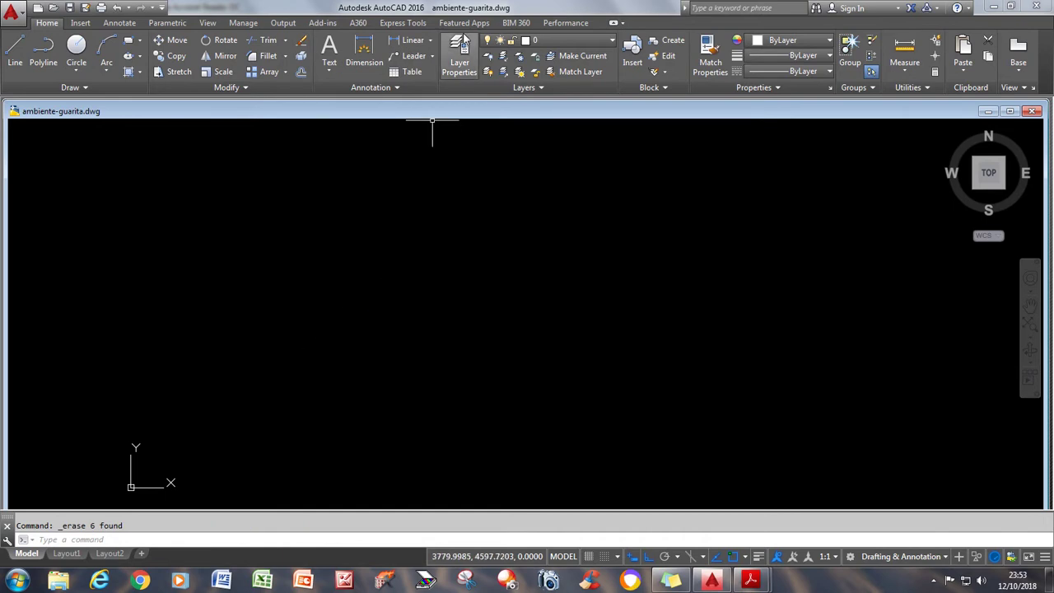
Switch to Acrobat Reader and look over the guardhouse section and facade sketch and the floor plan sketch.
mouse_move(750, 583)
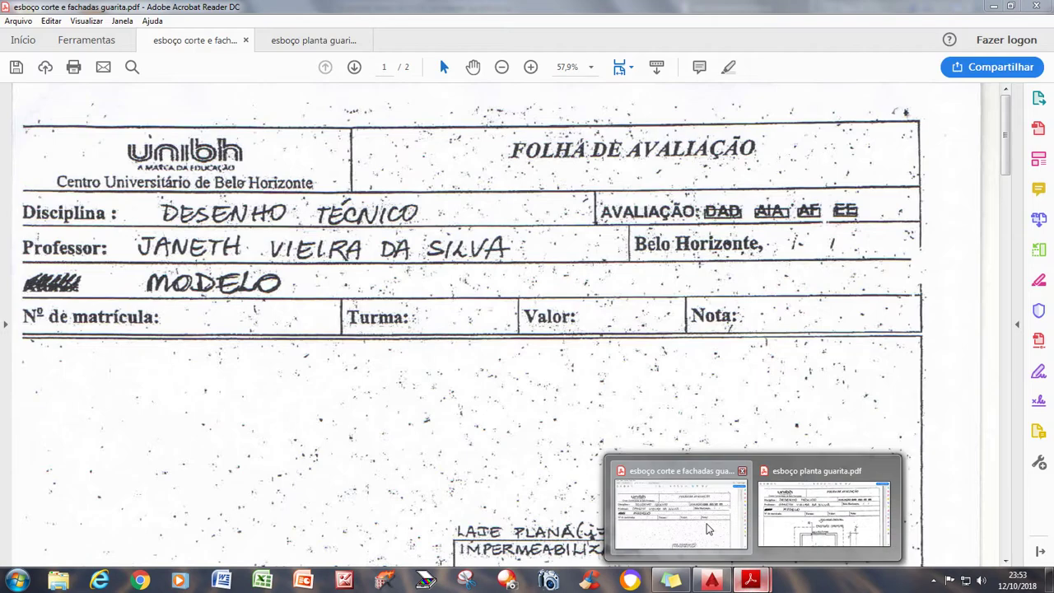
click(681, 514)
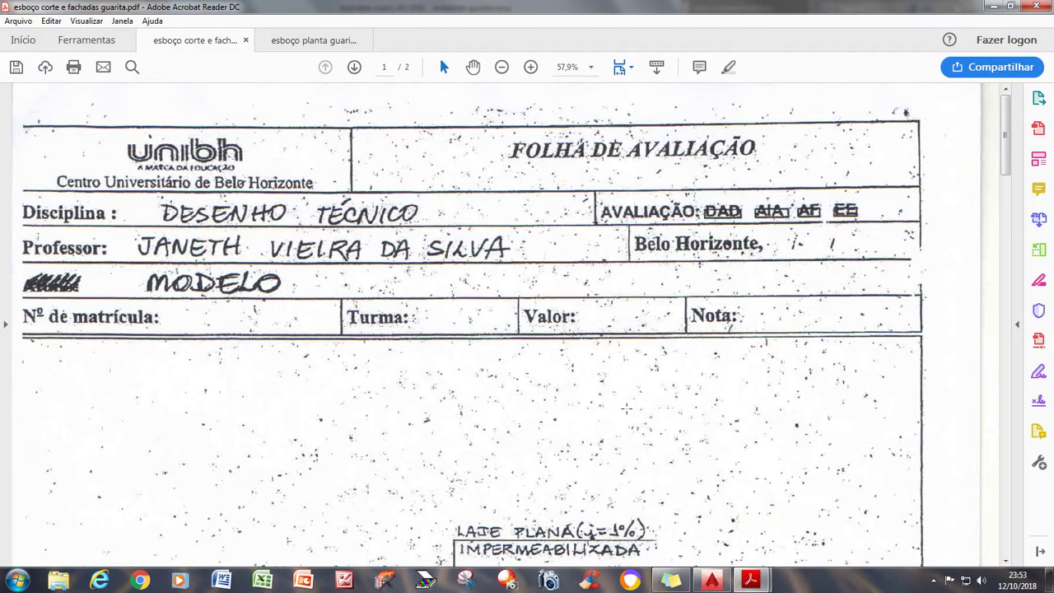
scroll(626, 408, down, 5)
mouse_move(749, 580)
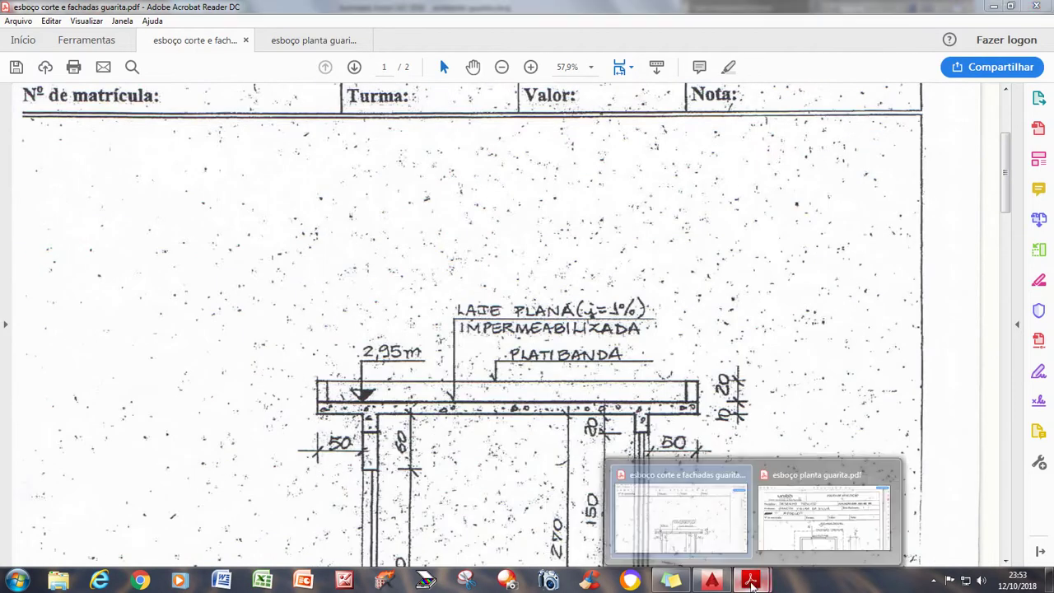
click(827, 520)
scroll(408, 220, down, 5)
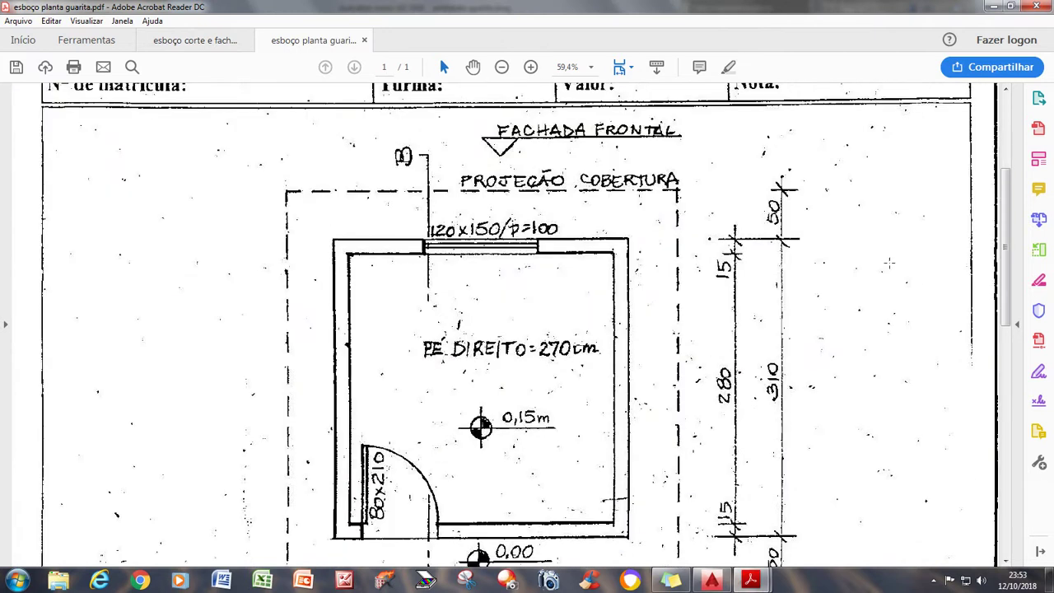
drag(1010, 196, 1011, 204)
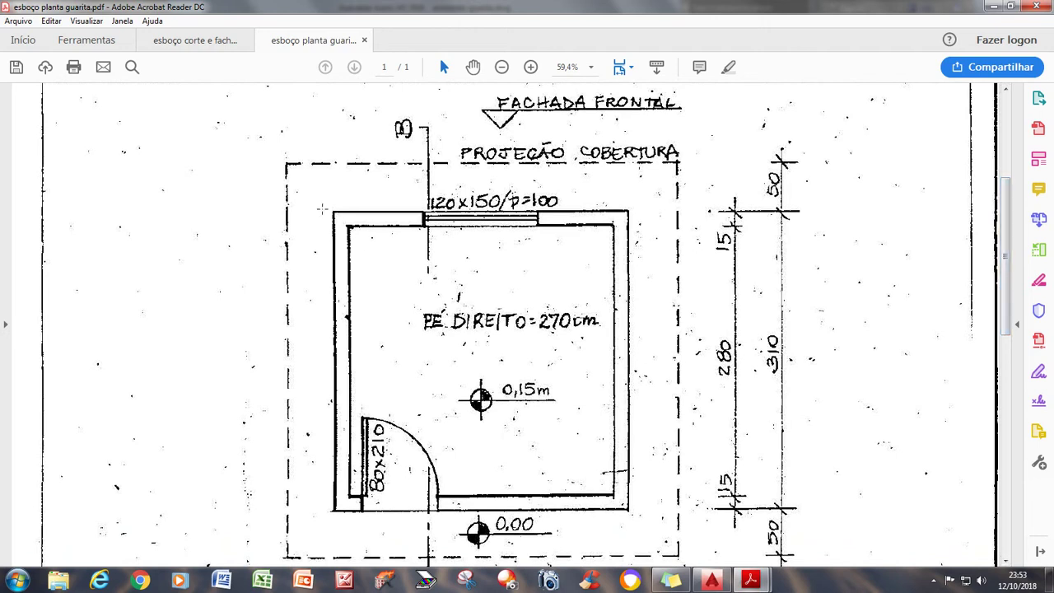
Examine the left wall and the front window with its 120x150 label in the guardhouse floor plan sketch.
drag(326, 199, 355, 528)
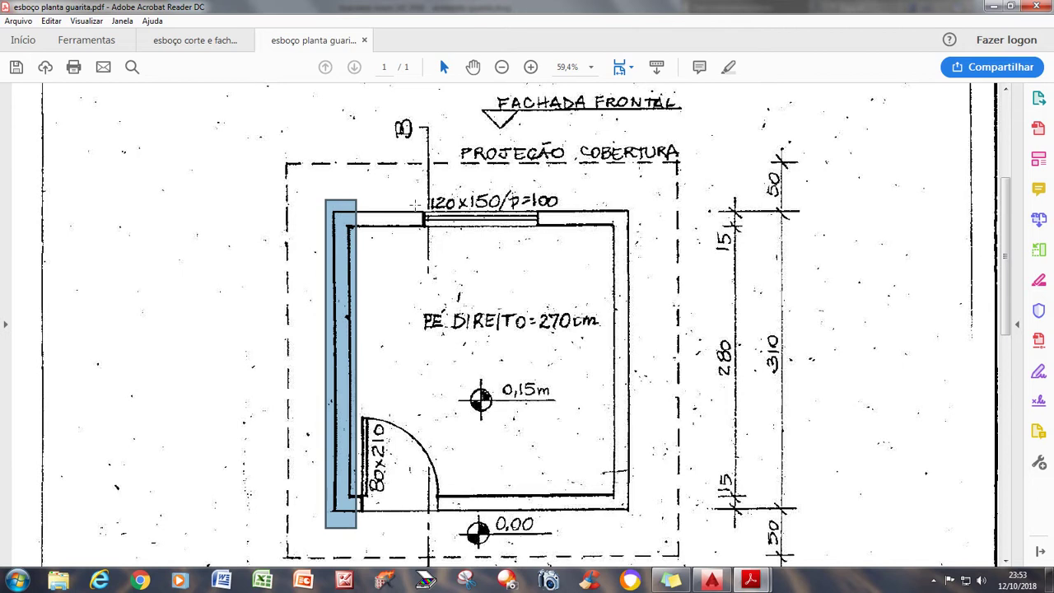
drag(407, 202, 584, 216)
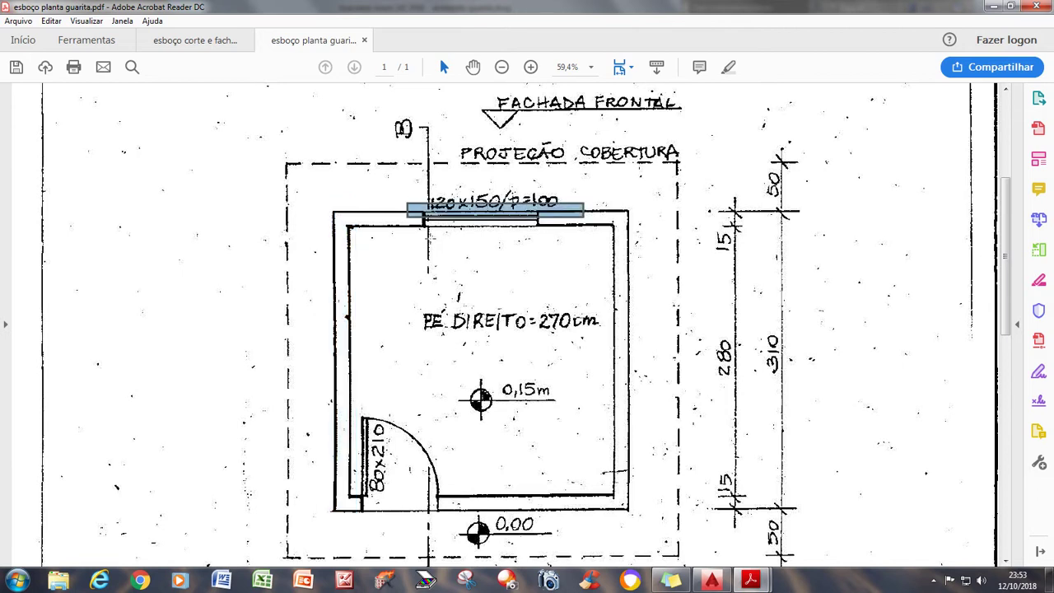
drag(399, 247, 557, 218)
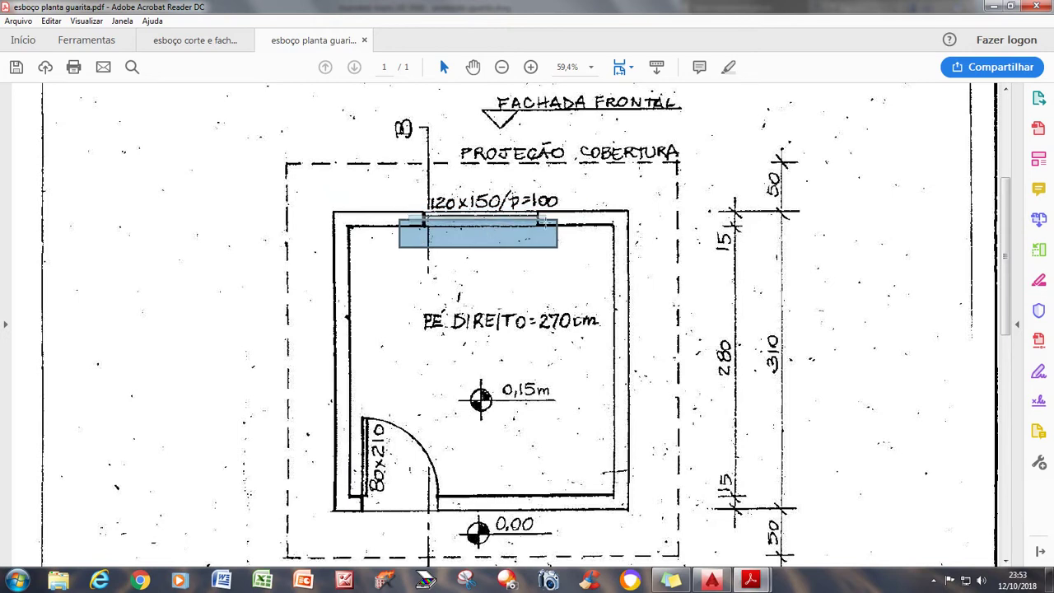
drag(546, 220, 547, 224)
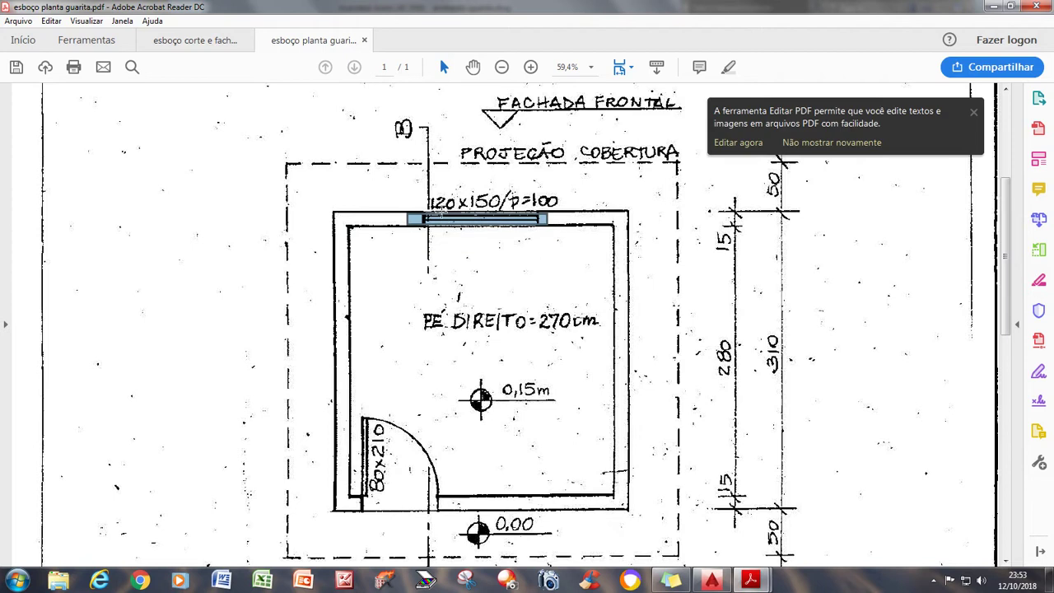
click(530, 66)
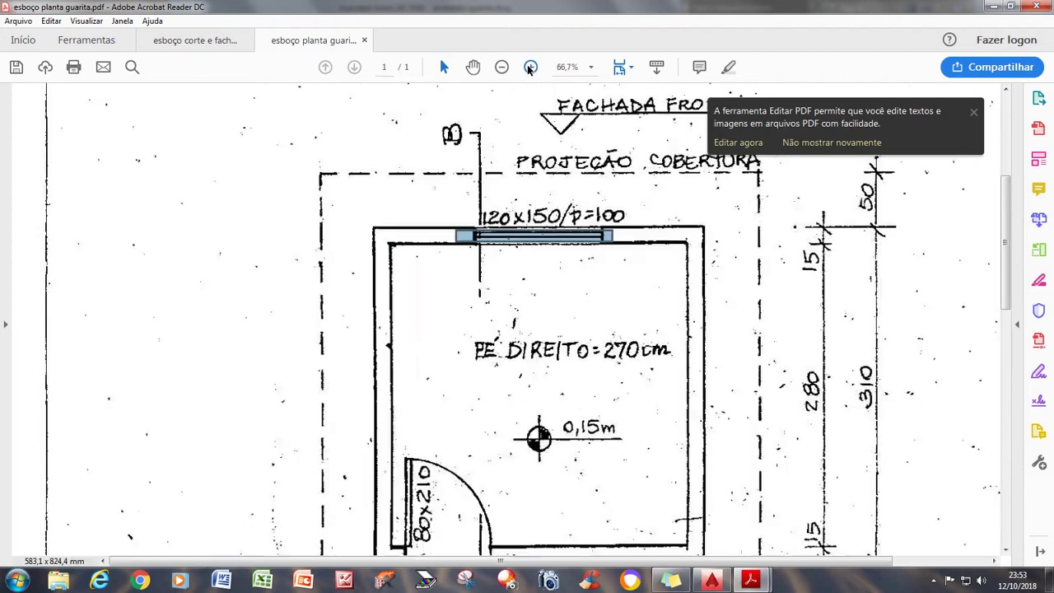
click(530, 67)
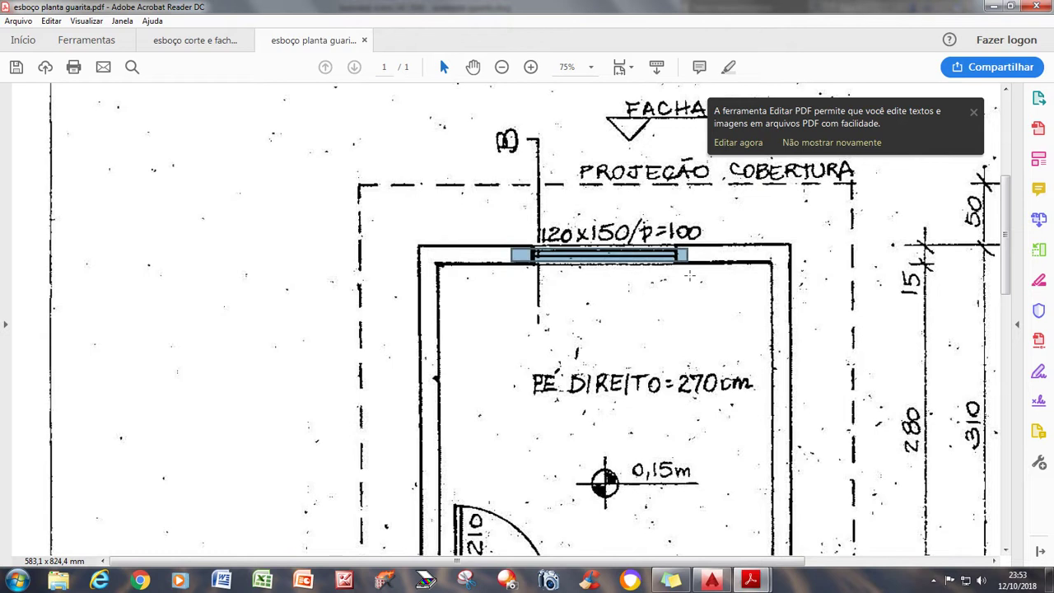
Examine the front wall window and the dashed roof projection outline in the guardhouse floor plan sketch.
click(447, 257)
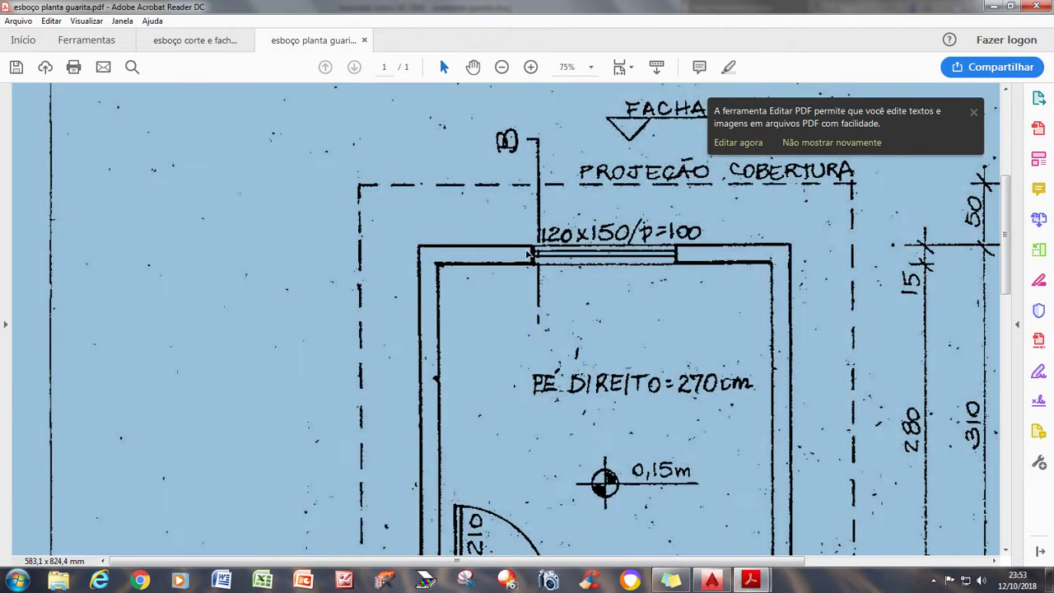
click(525, 252)
drag(525, 252, 687, 257)
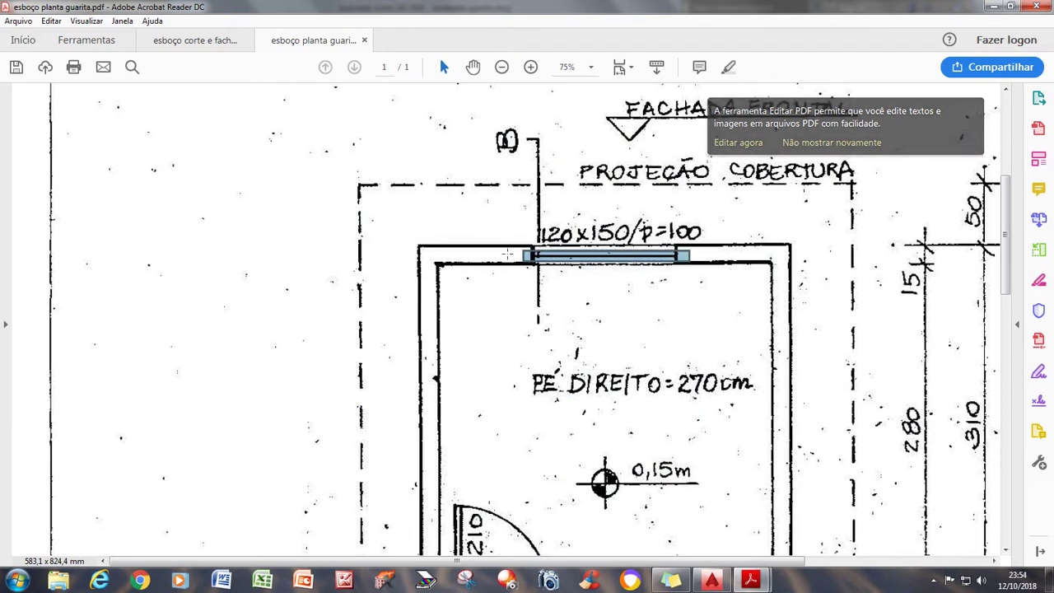
drag(508, 252, 713, 256)
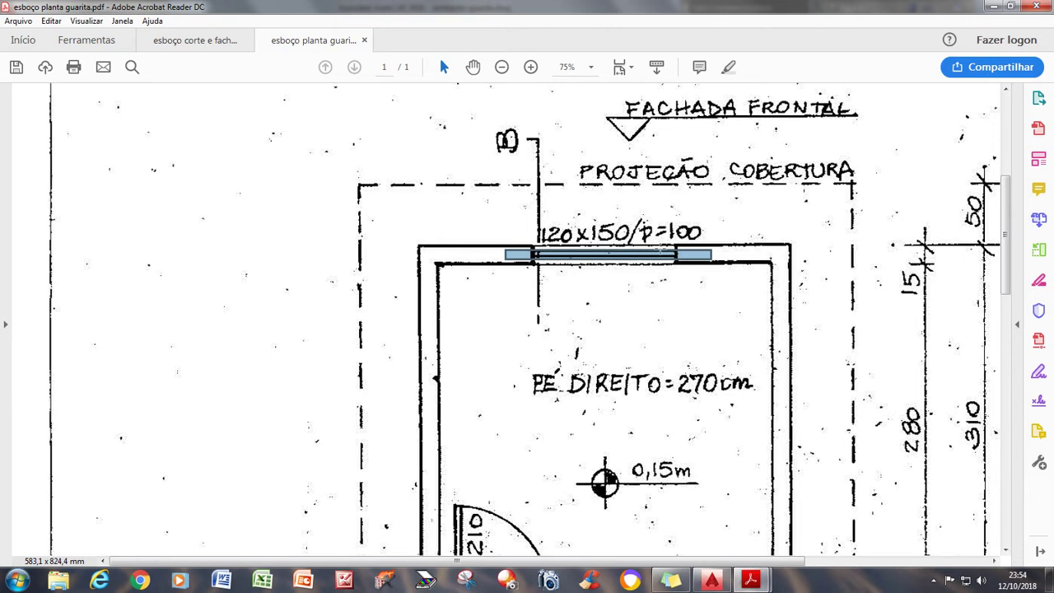
scroll(528, 221, down, 4)
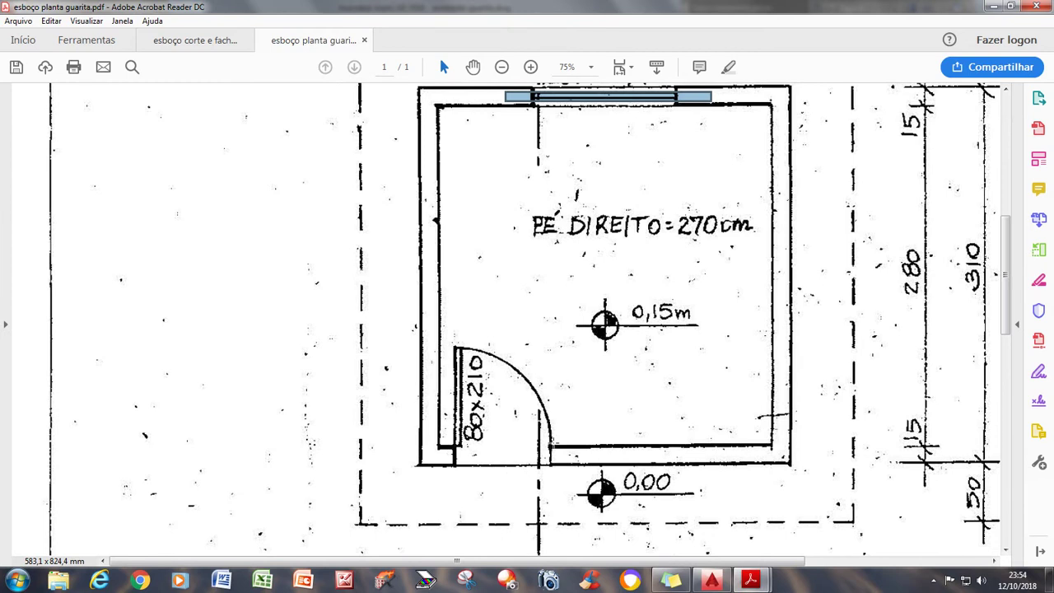
scroll(543, 403, up, 5)
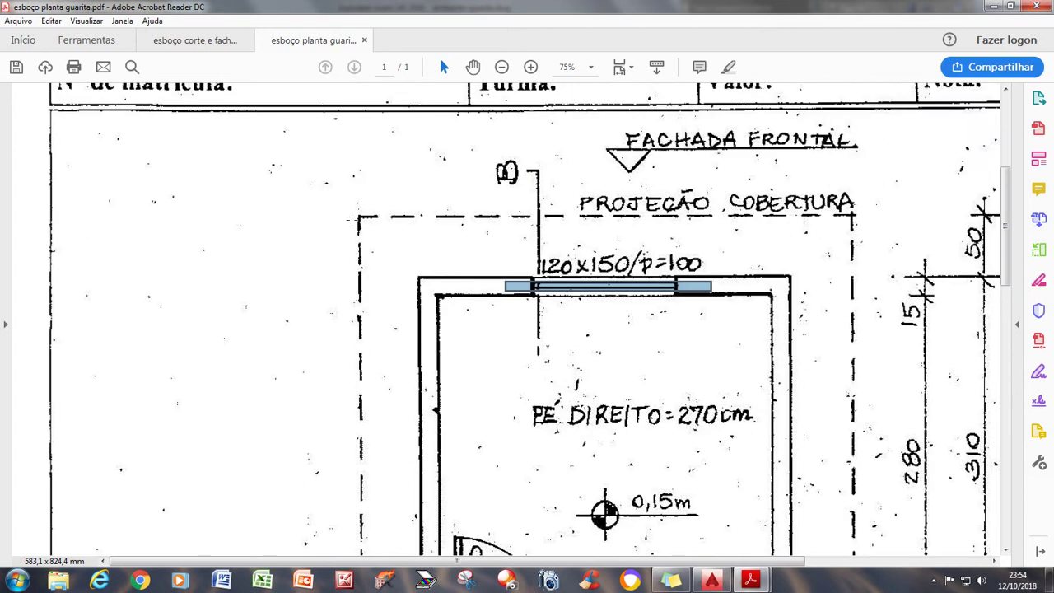
drag(344, 212, 387, 467)
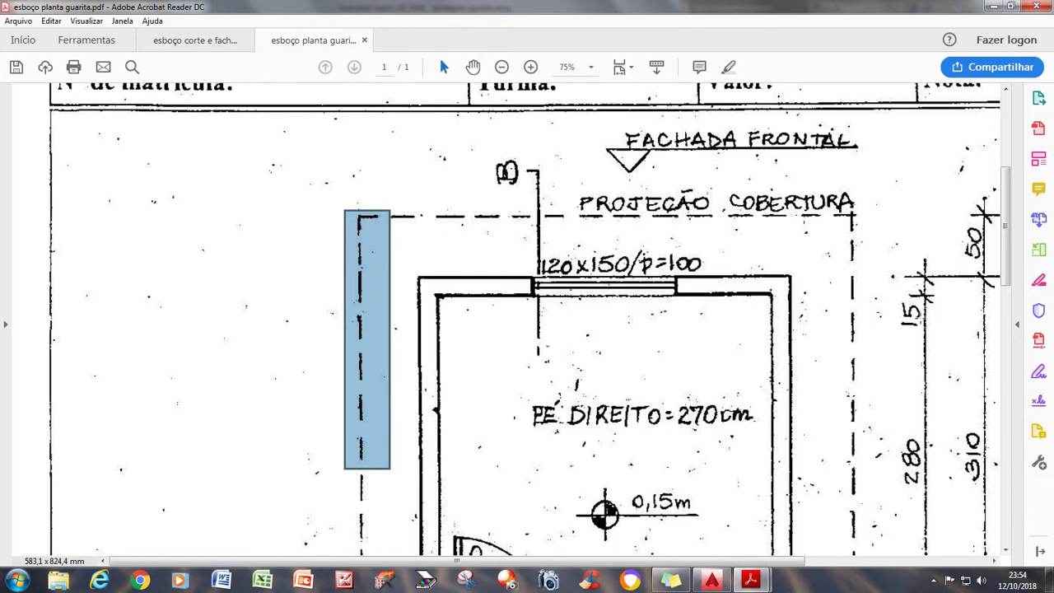
Examine the door opening in the rear wall and the surrounding dimensions, then view the floor plan sketch at 50% zoom.
scroll(642, 206, down, 3)
scroll(642, 205, down, 1)
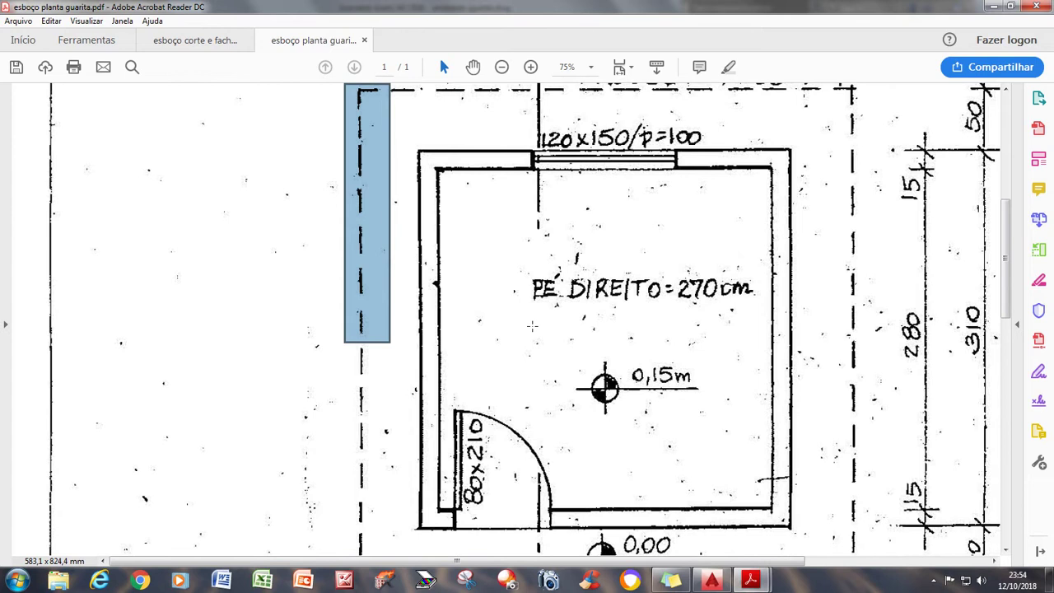
scroll(532, 326, down, 5)
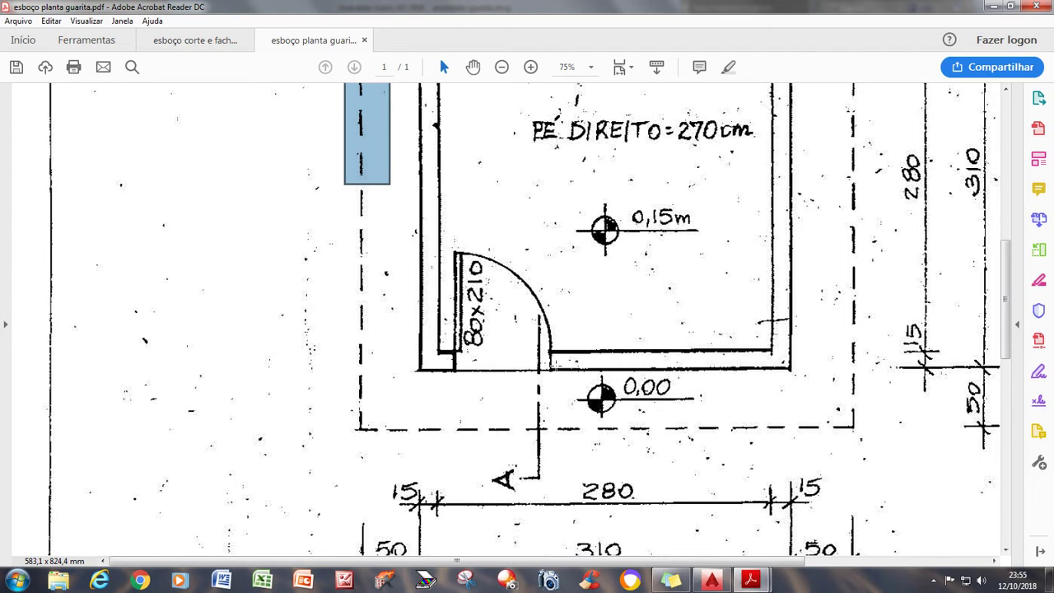
drag(444, 364, 576, 375)
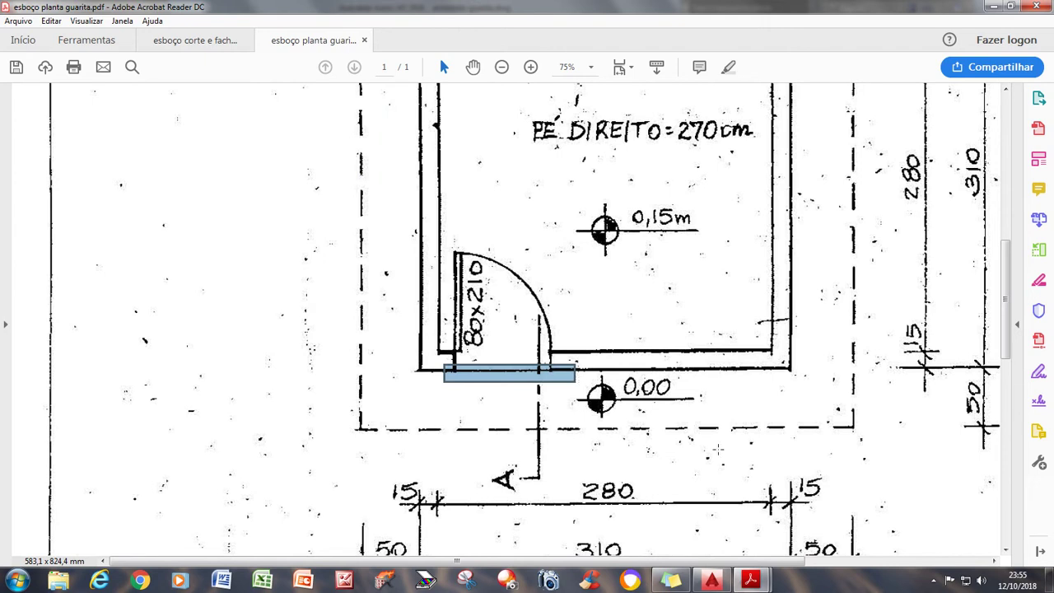
scroll(721, 450, up, 1)
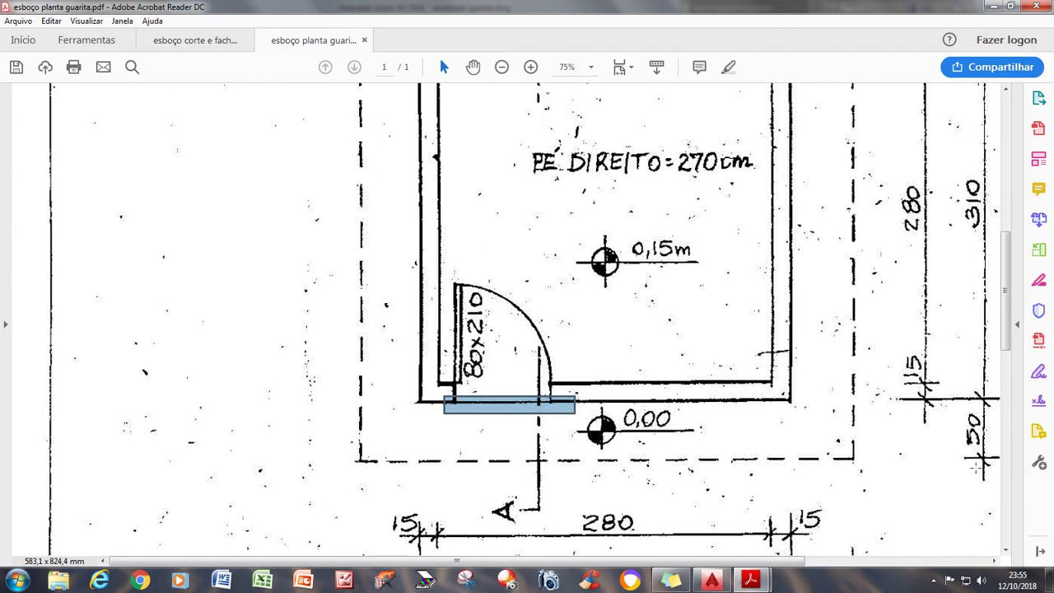
scroll(693, 341, up, 1)
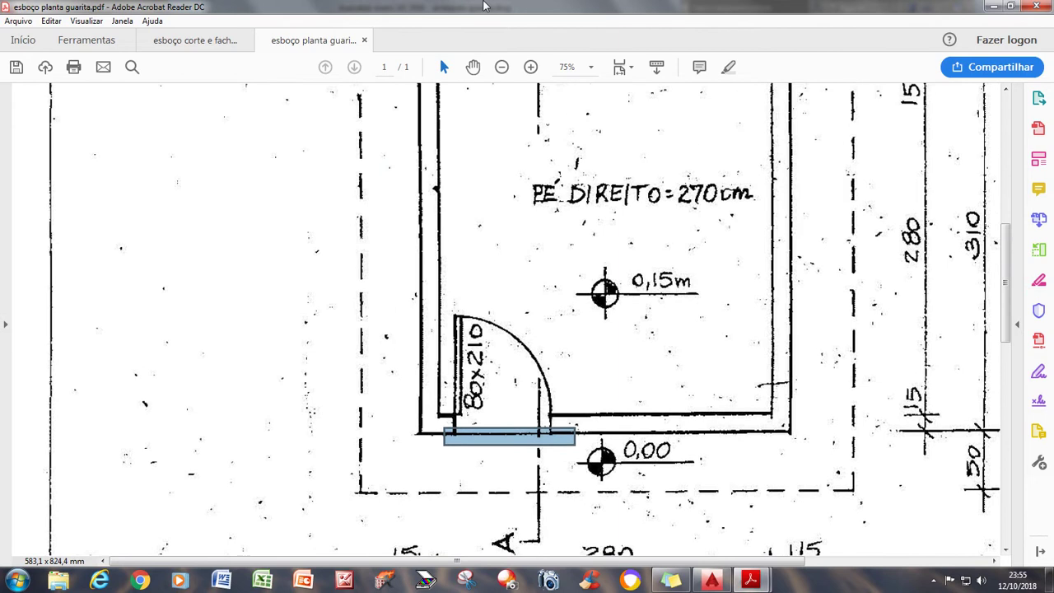
click(503, 69)
click(502, 70)
scroll(581, 155, up, 2)
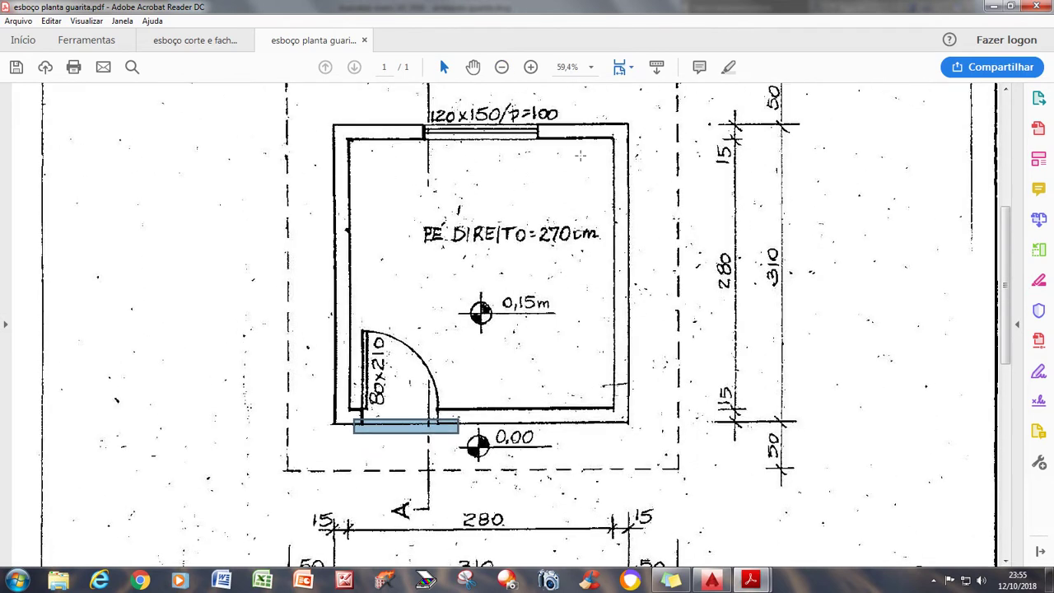
click(502, 68)
scroll(618, 258, up, 1)
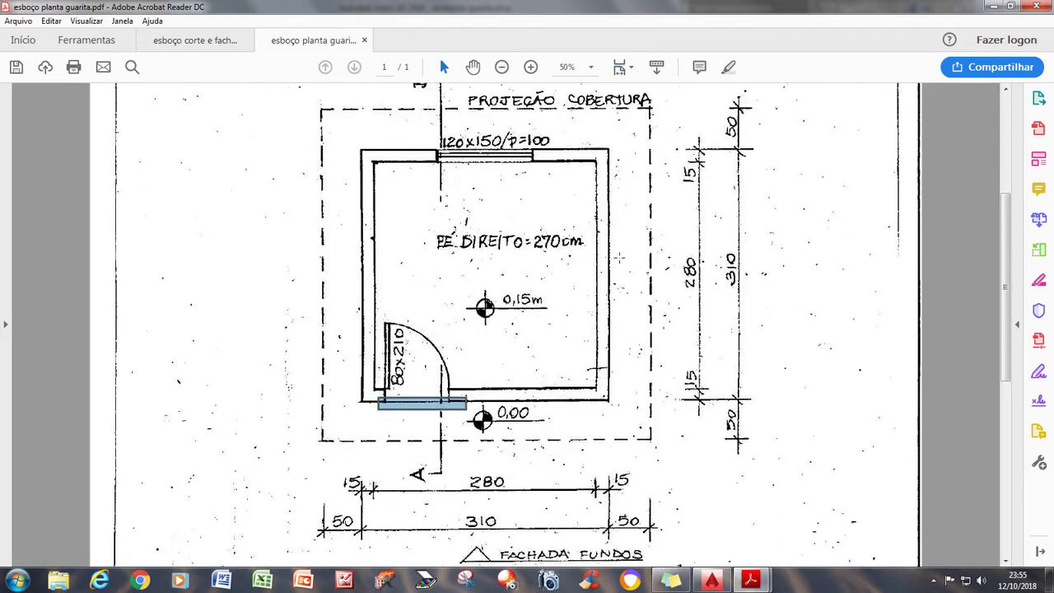
Switch to AutoCAD and set the lineweight of layer 0 to 0.09 mm in the layer properties.
click(711, 580)
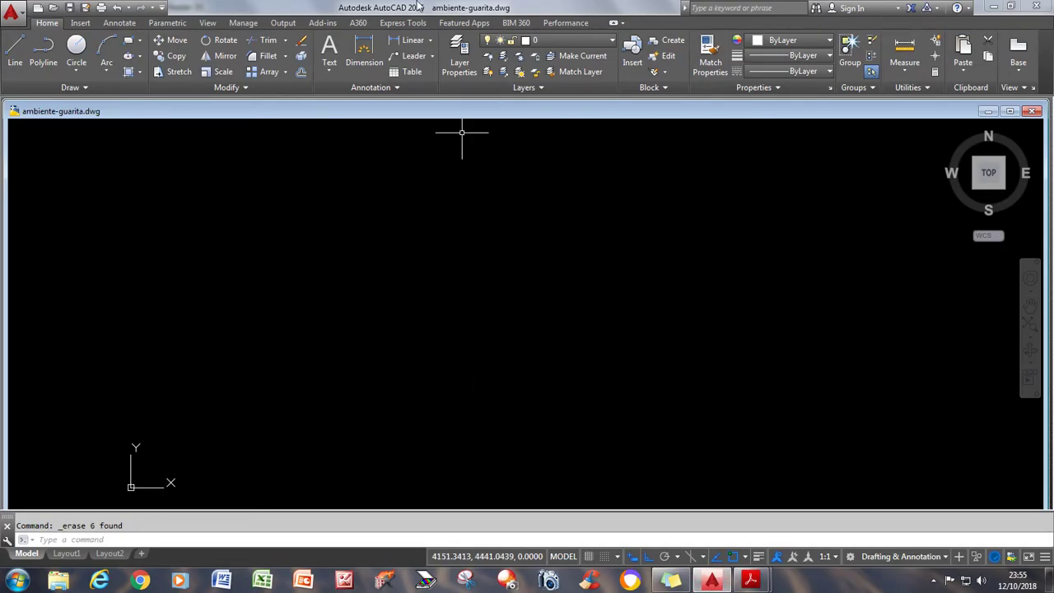
click(550, 41)
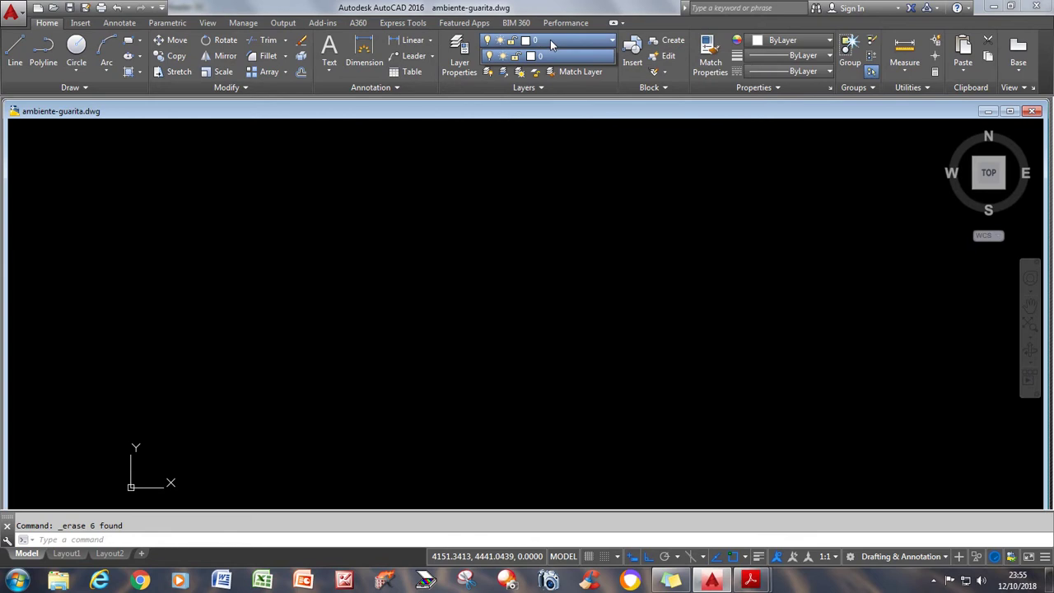
click(612, 40)
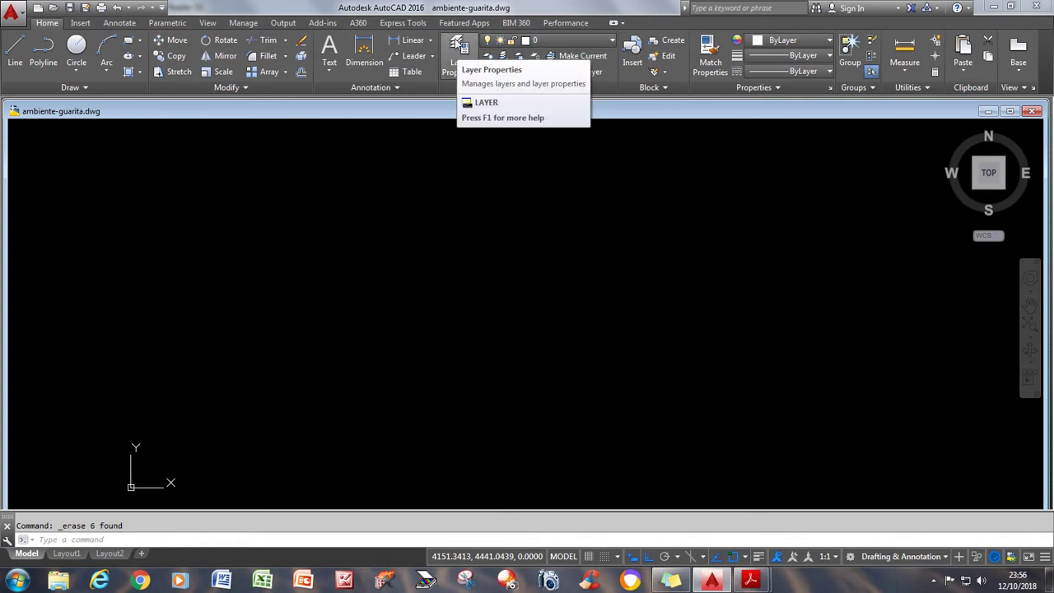
click(456, 42)
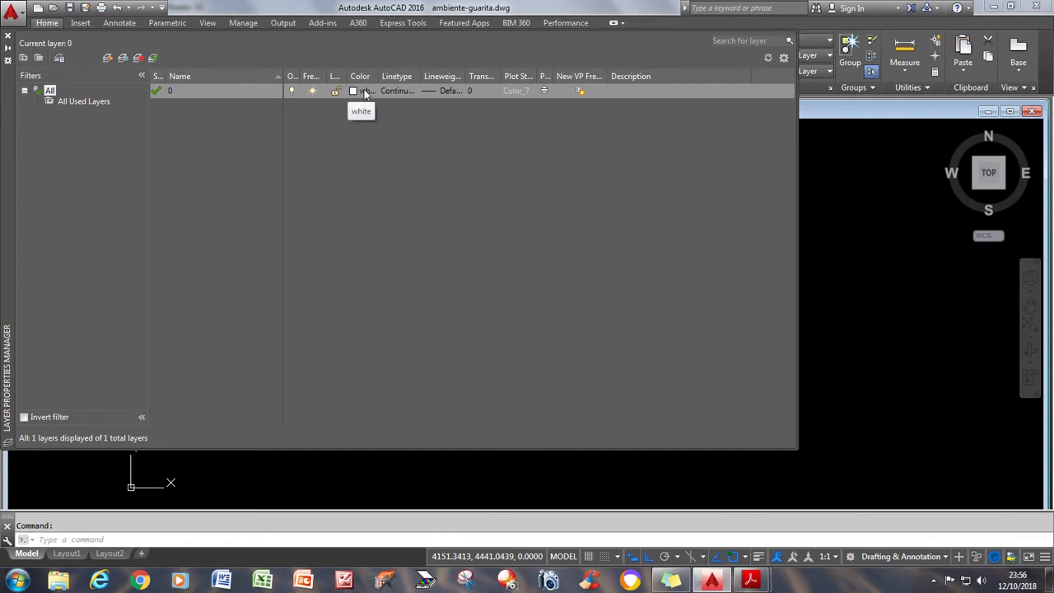
click(447, 89)
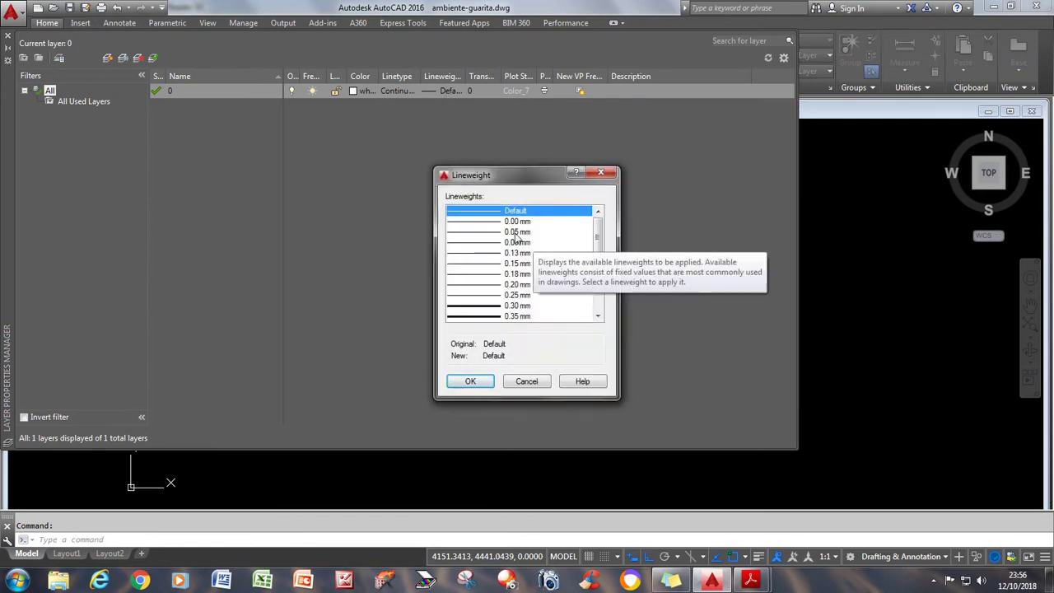
click(517, 233)
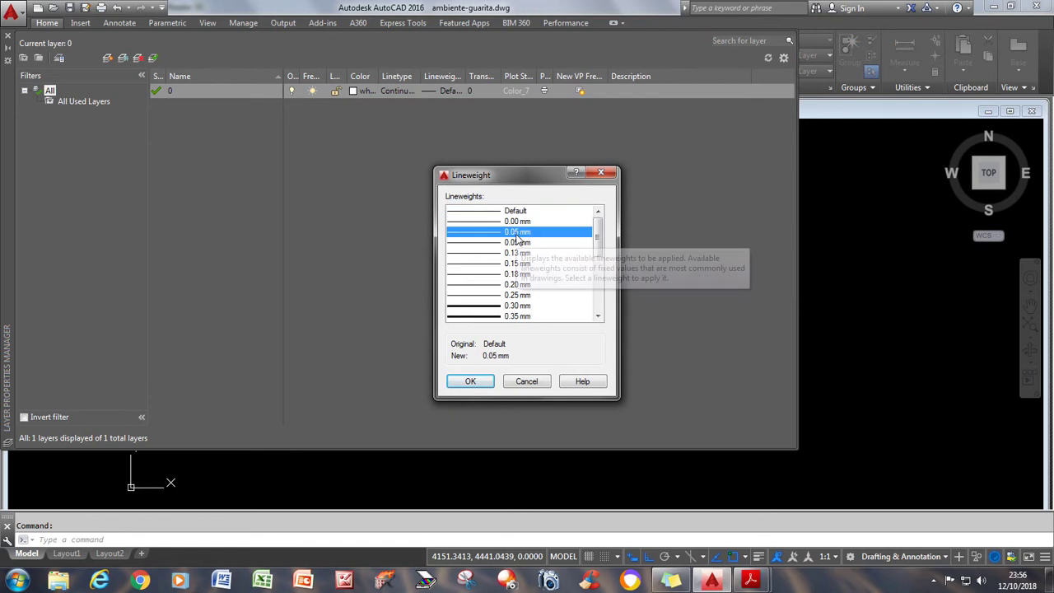
click(516, 241)
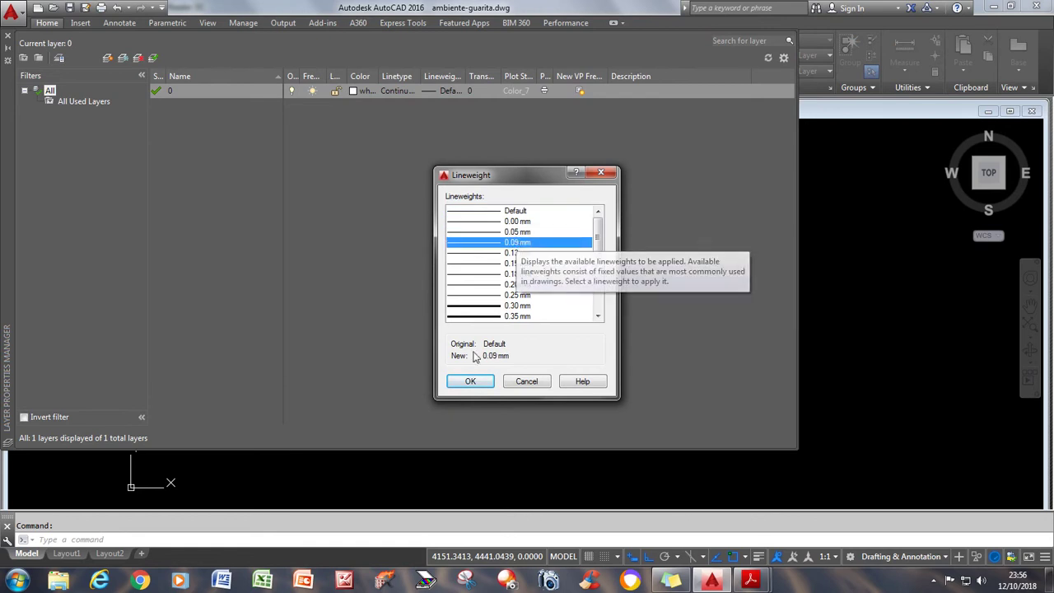
click(470, 380)
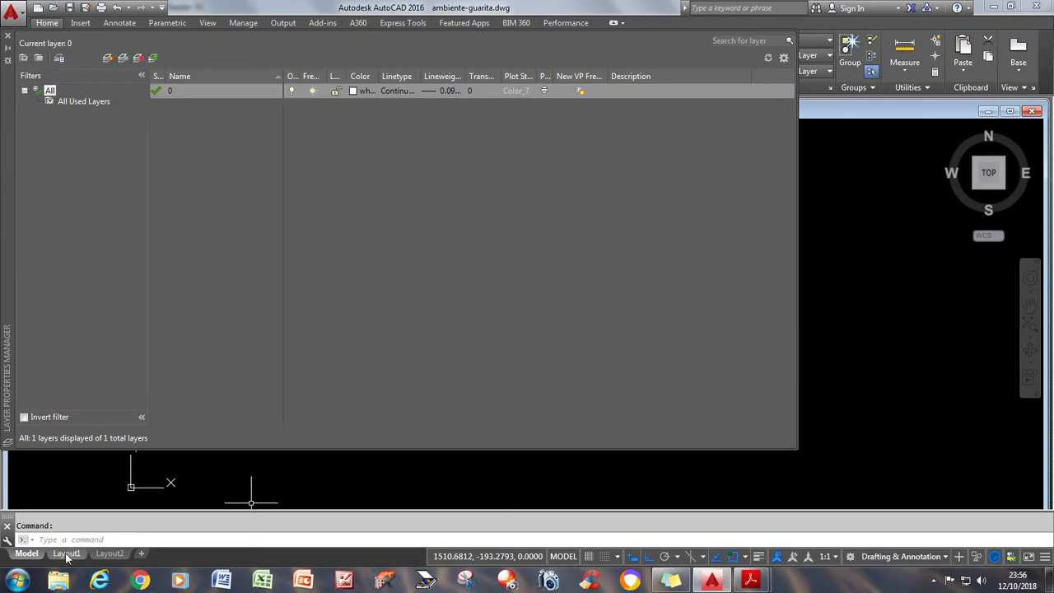
Create a new layer, make it current and name it "alvenaria cortada".
mouse_move(72, 557)
mouse_move(113, 557)
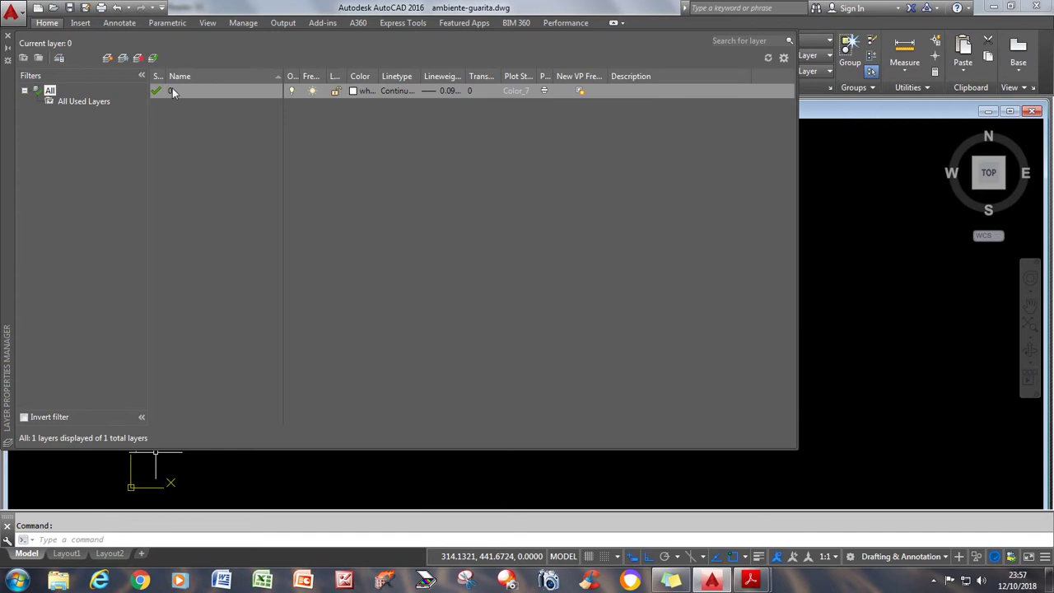
click(108, 59)
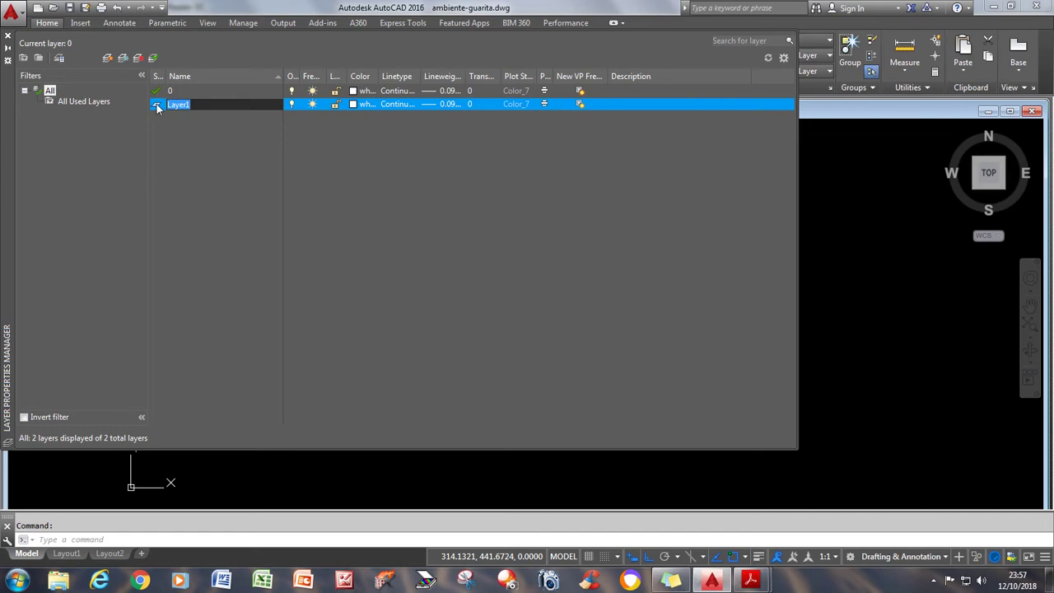
double_click(157, 105)
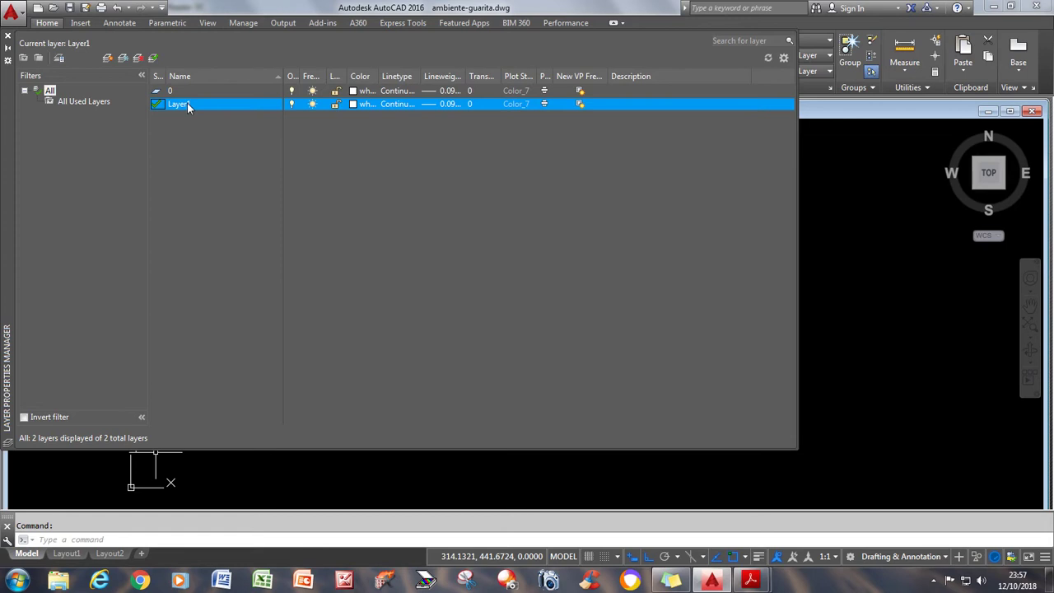
click(187, 103)
click(187, 103)
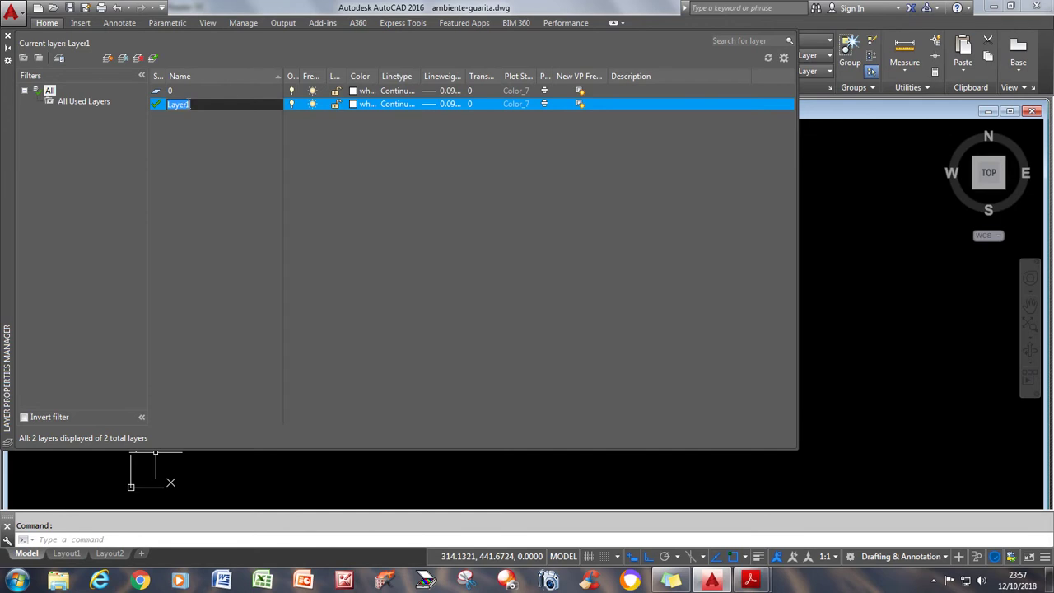
text(alvenaria cortada)
Set the alvenaria cortada layer's color to blue and its lineweight to 0.50 mm.
click(353, 105)
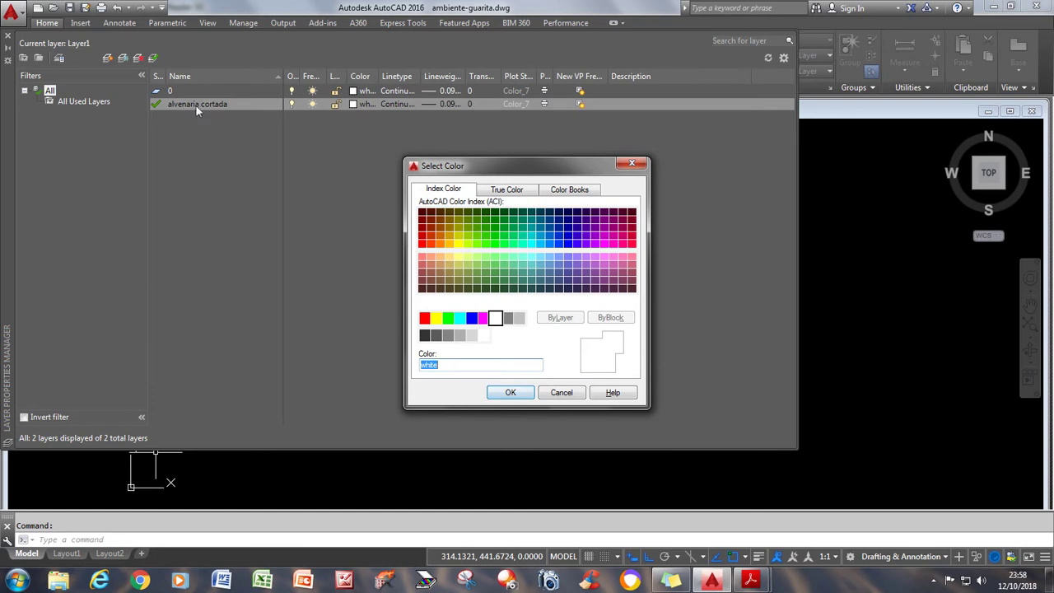
click(472, 320)
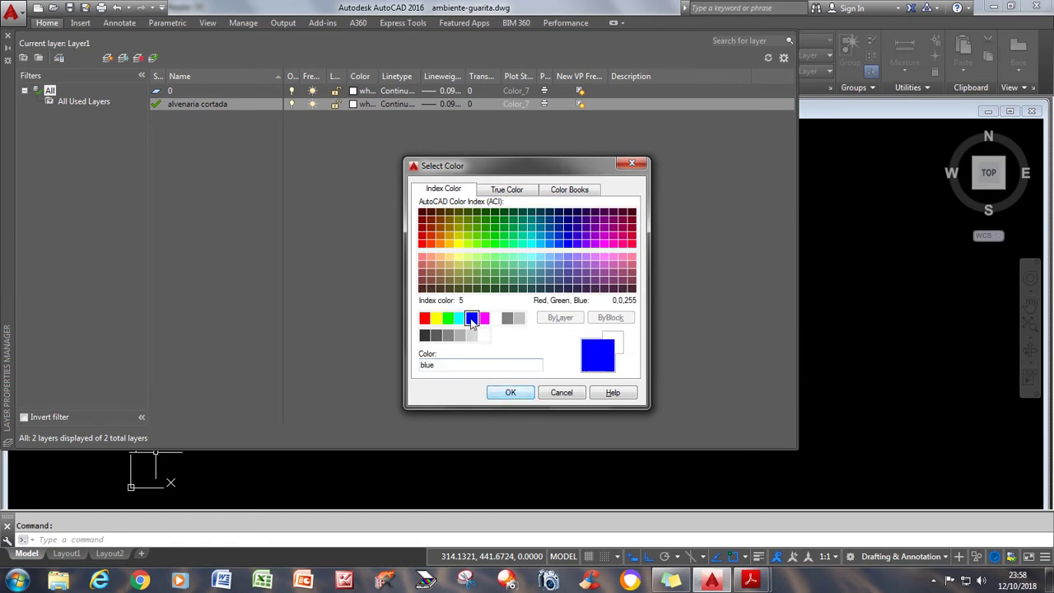
click(511, 393)
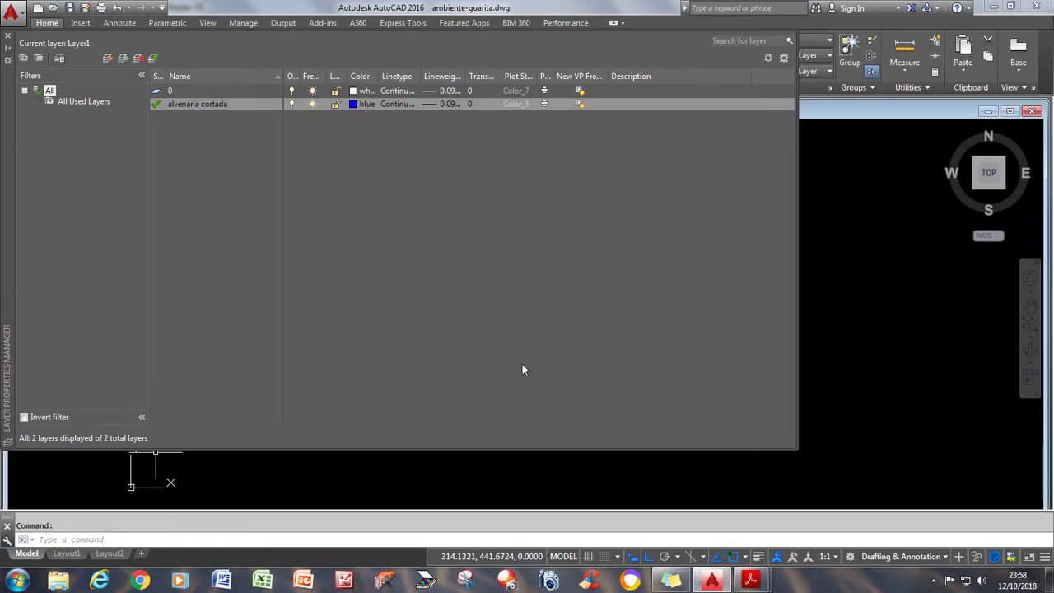
click(445, 103)
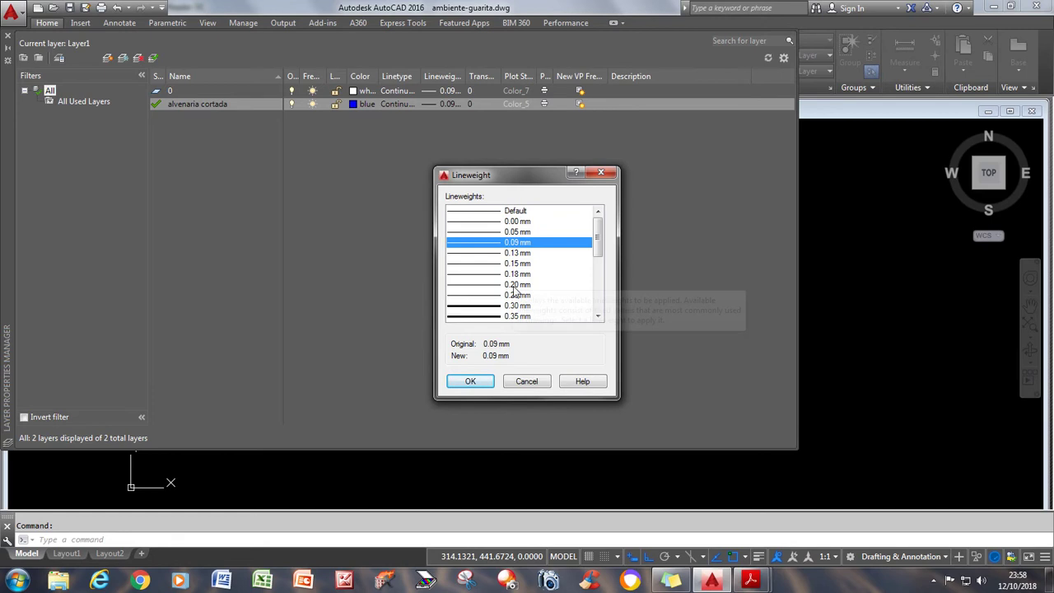
scroll(517, 288, down, 2)
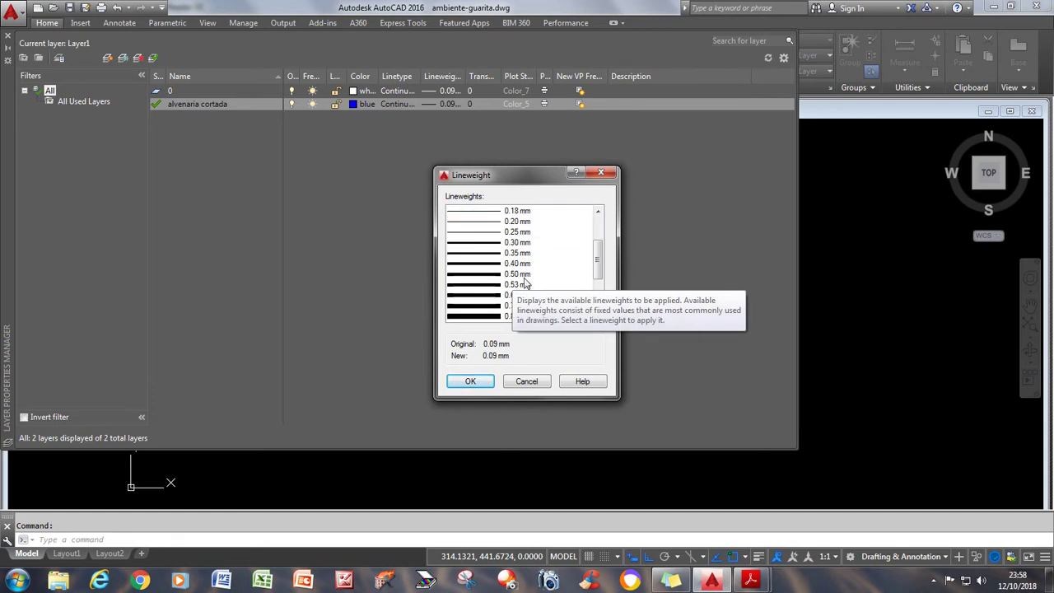
click(524, 275)
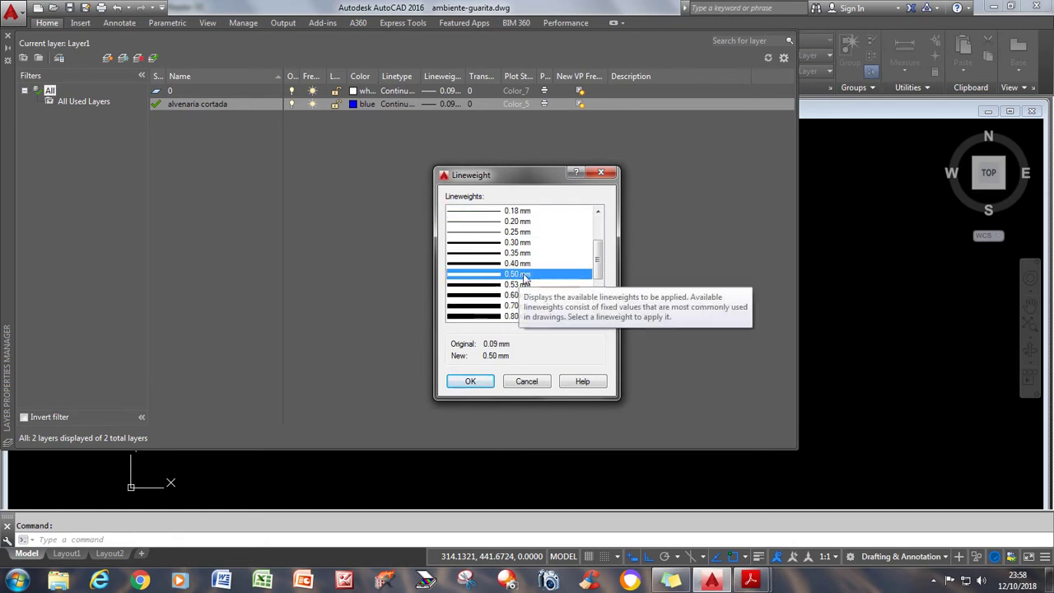
click(470, 383)
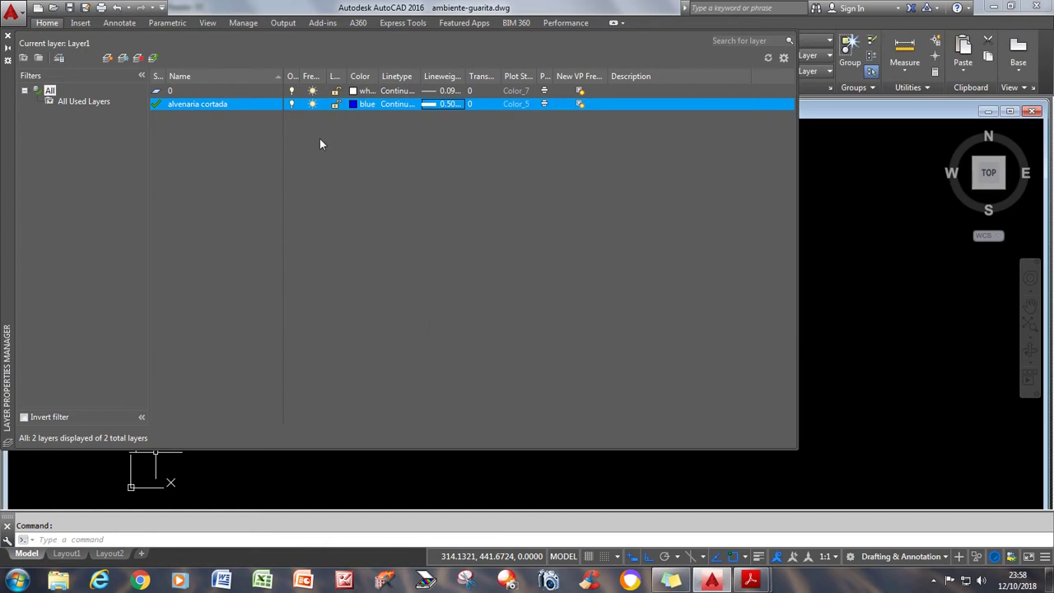
Create a layer named "alvenaria vista" with yellow color and a 0.20 mm lineweight.
click(107, 57)
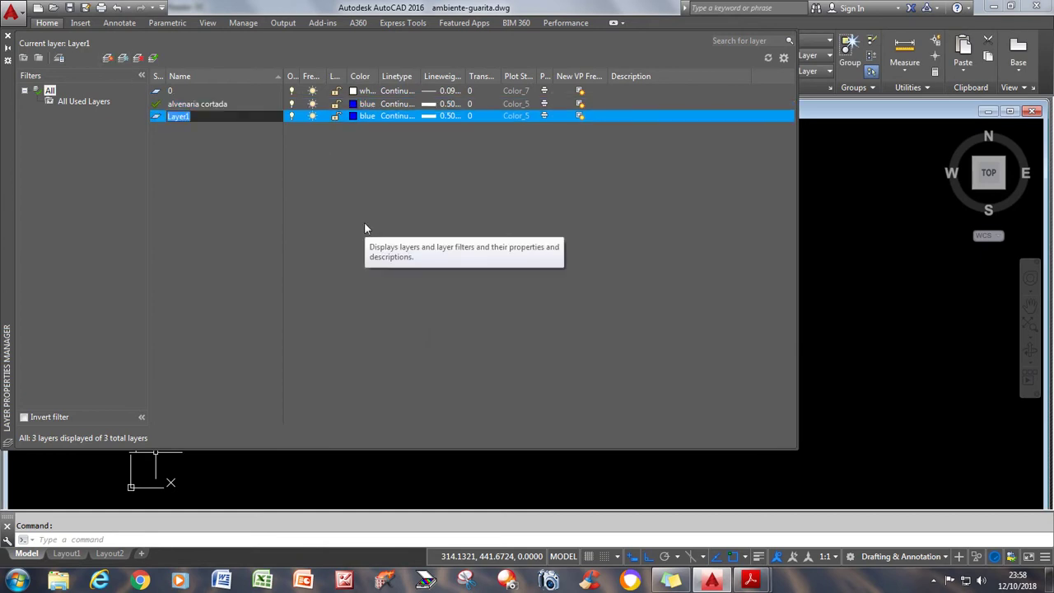
text(alvenaria vista)
click(356, 116)
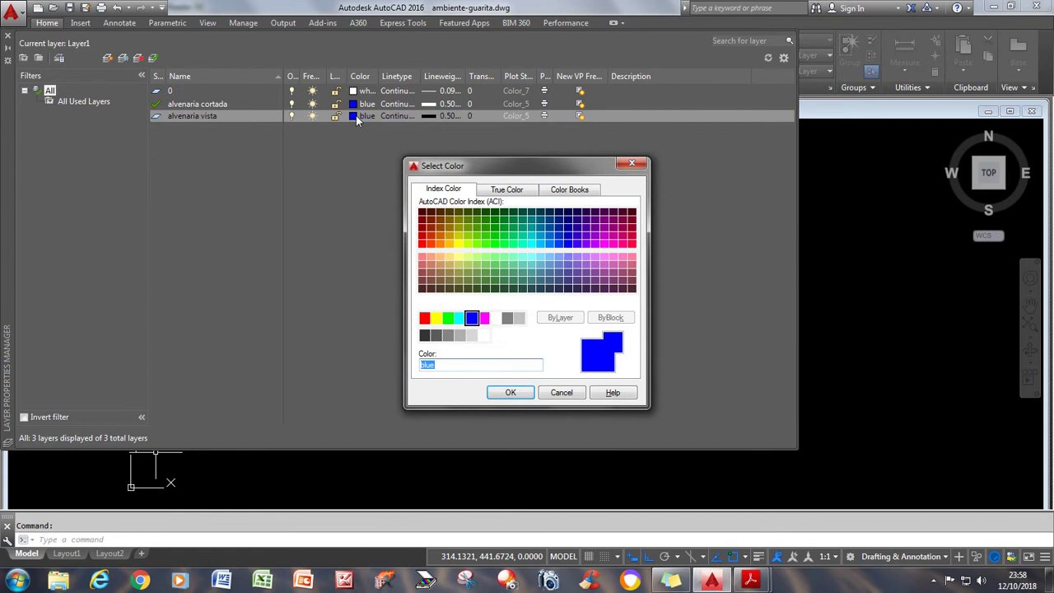
click(436, 317)
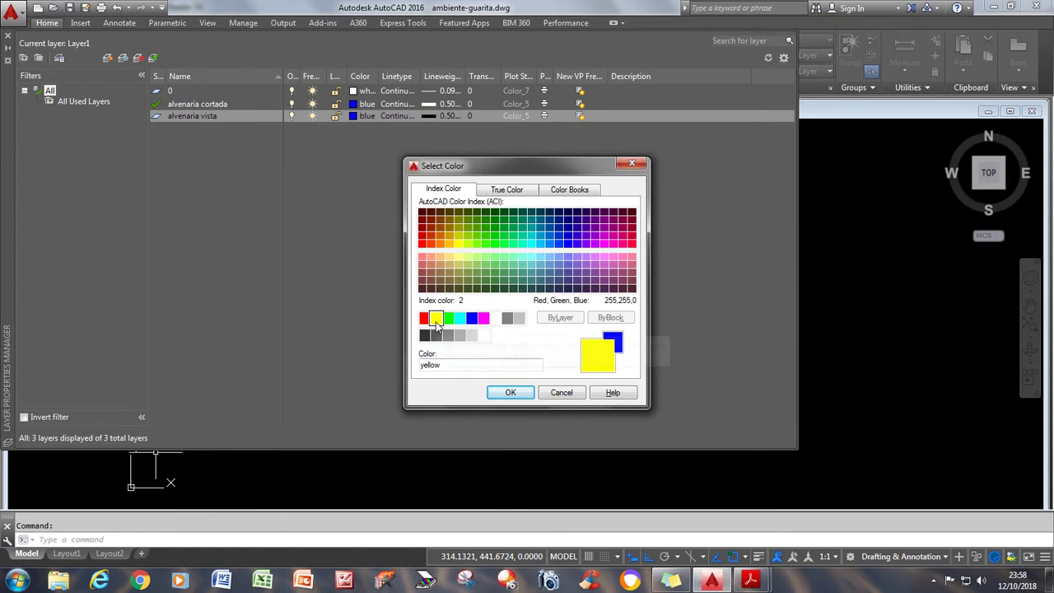
click(512, 393)
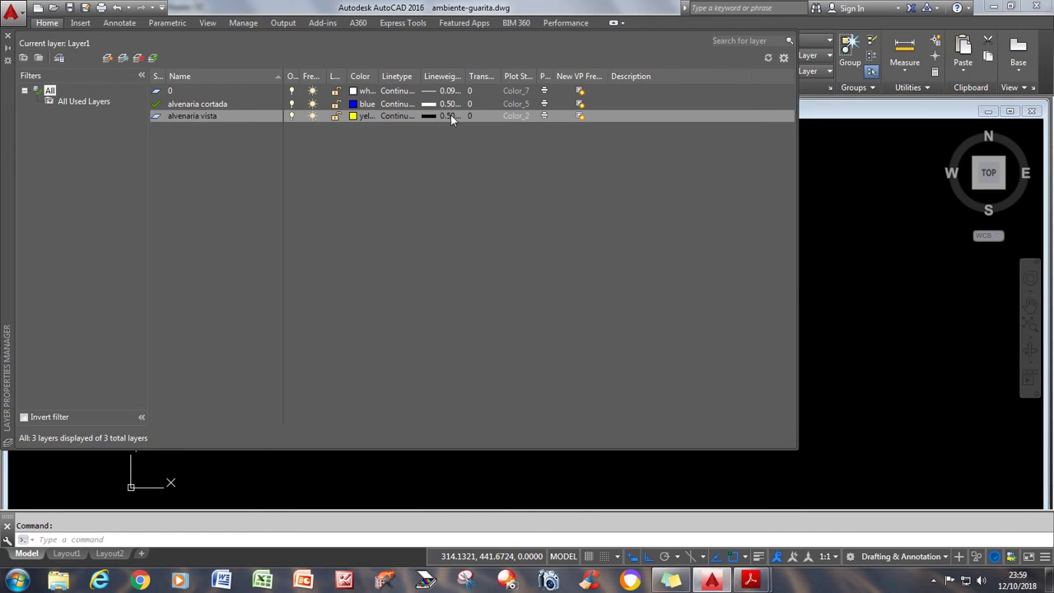
click(450, 115)
click(519, 263)
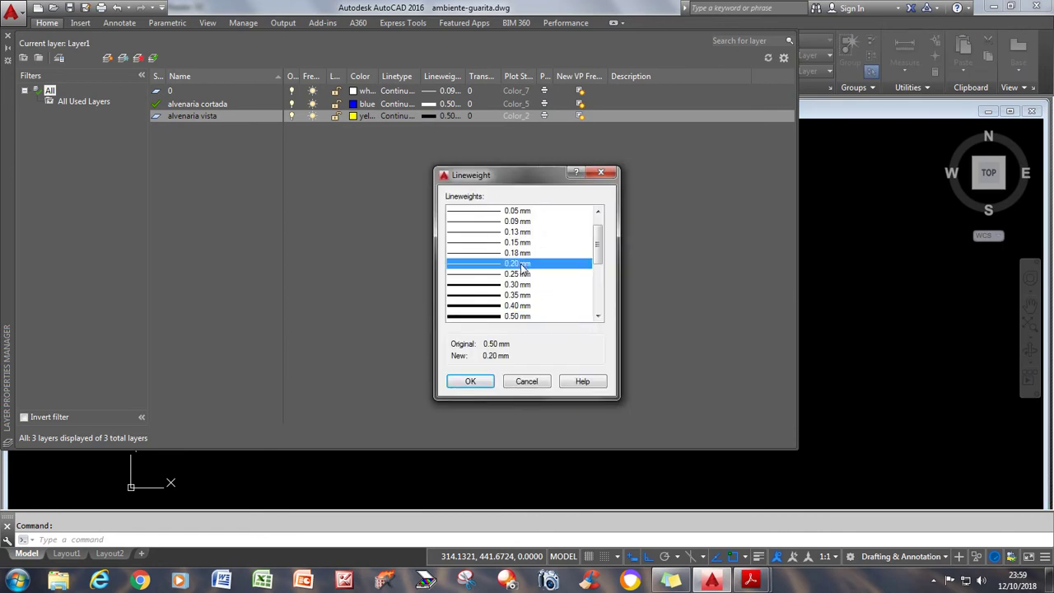
click(482, 382)
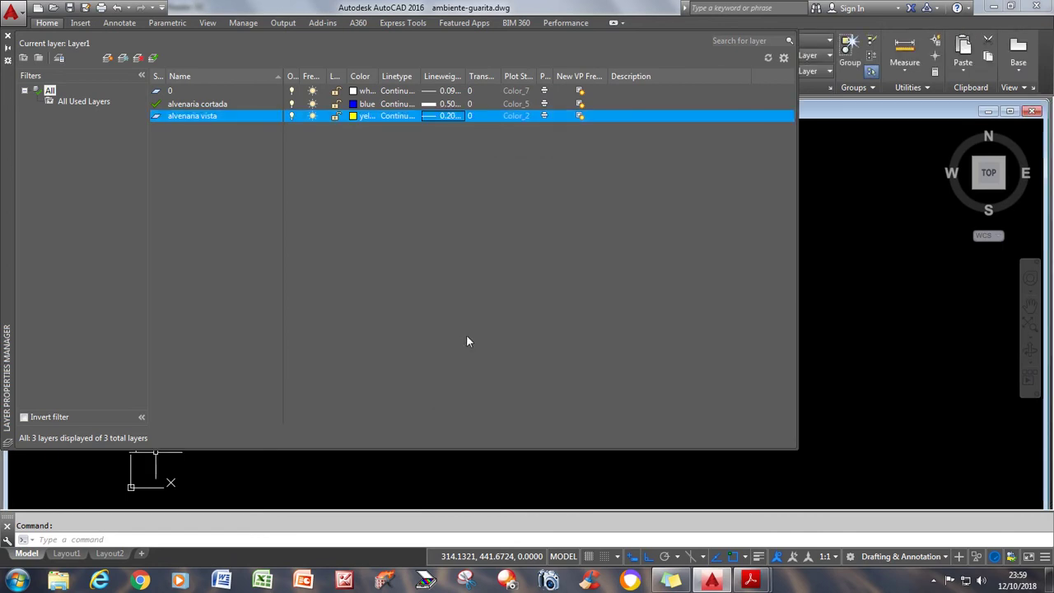
Create a layer named "esquadrias cortadas" with green color and a 0.30 mm lineweight.
click(107, 60)
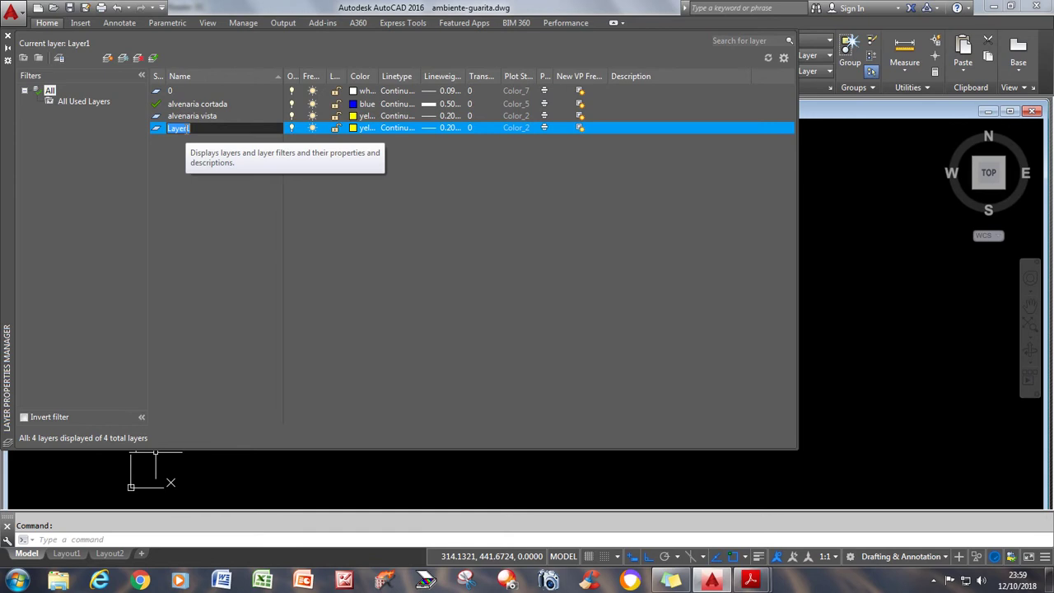
text(esquadrias cortadas)
click(355, 130)
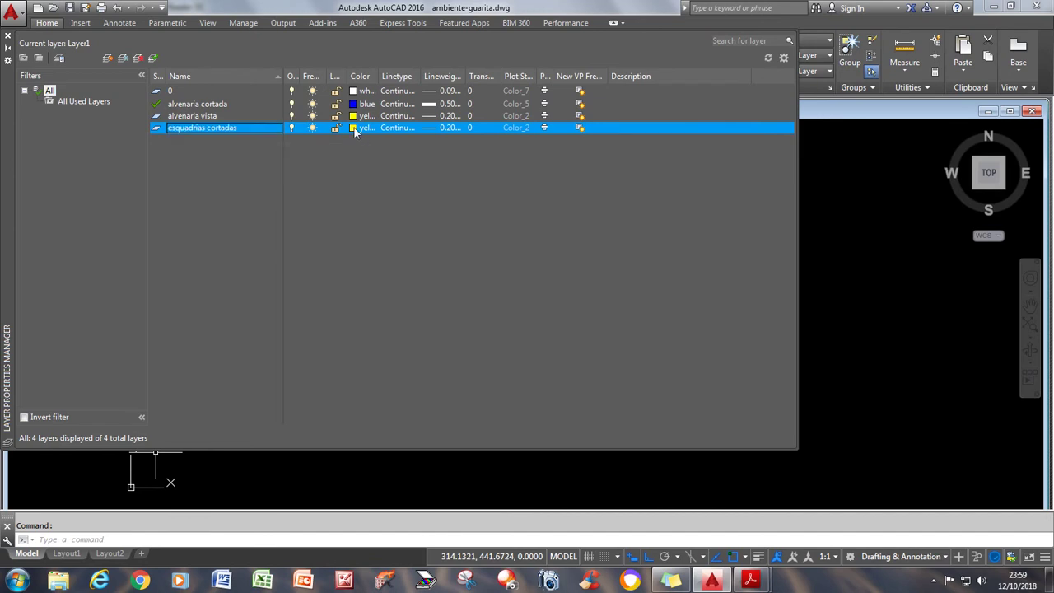
click(355, 130)
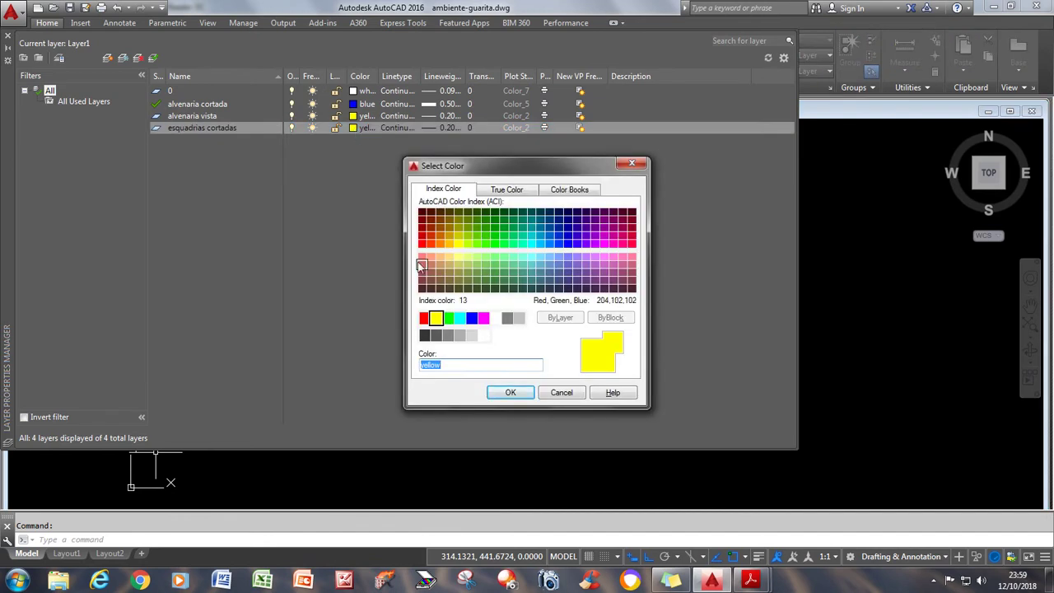
click(449, 320)
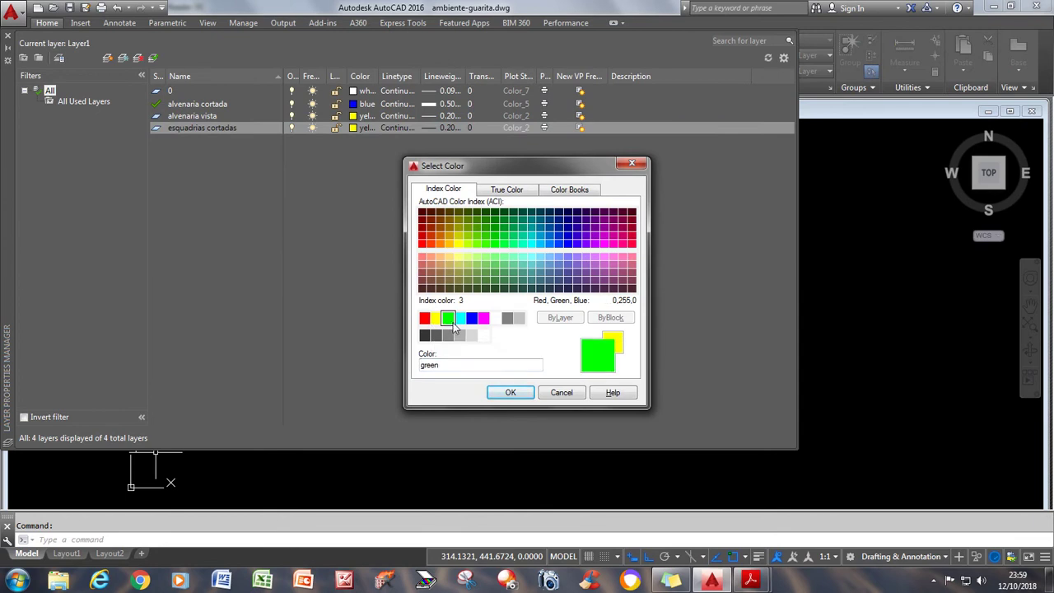
click(511, 392)
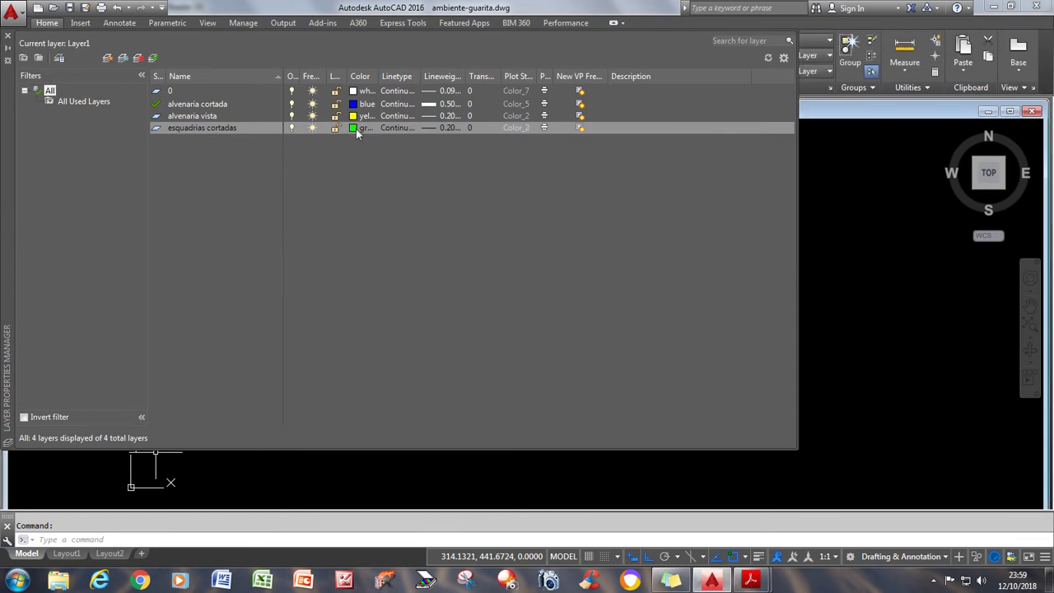
click(444, 127)
click(522, 306)
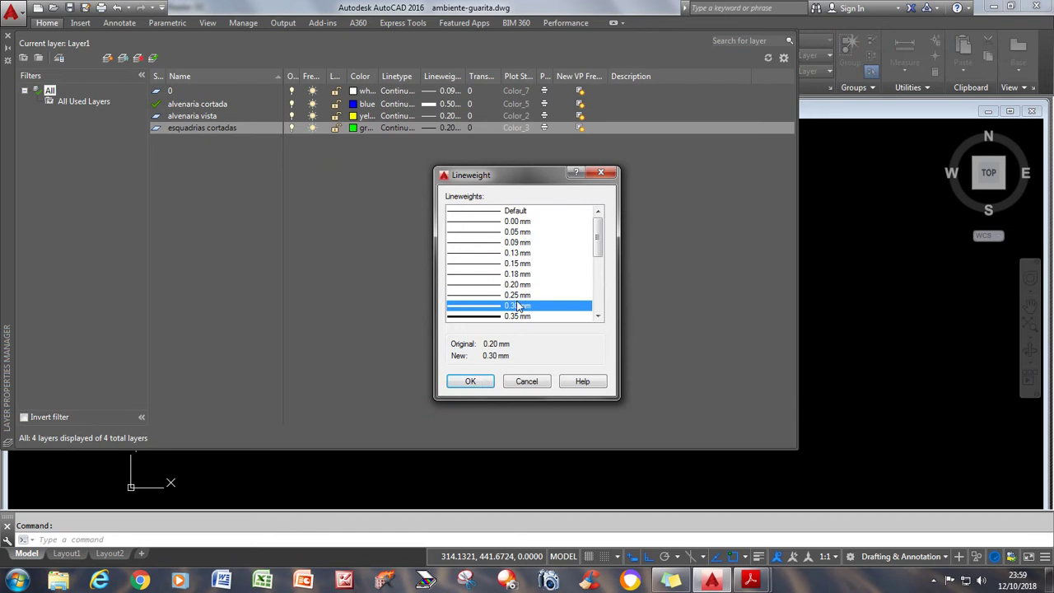
click(470, 378)
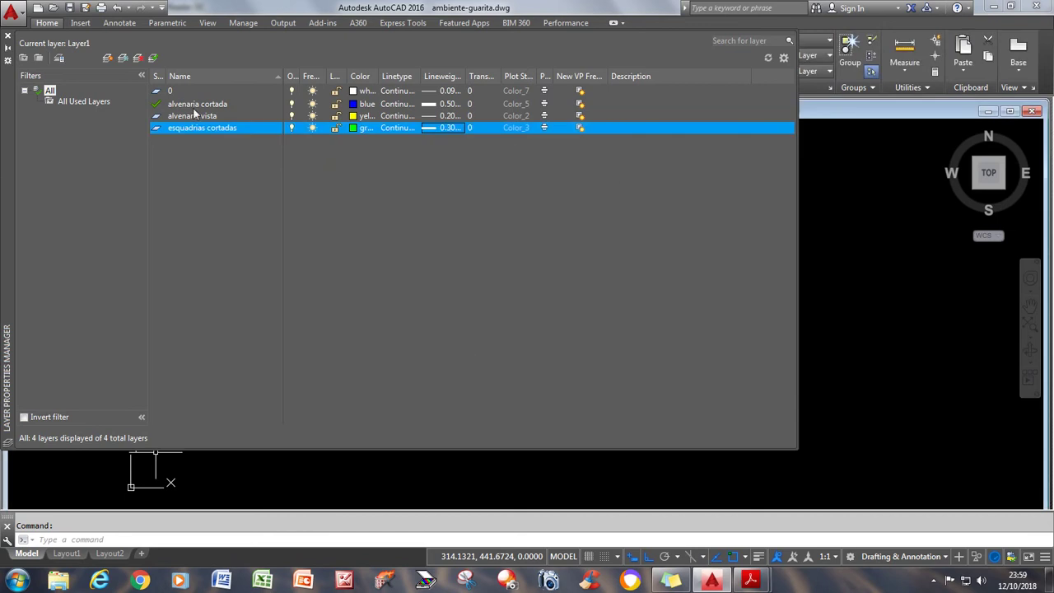
Create a layer named "esquadrias vistas" and set its color to red.
click(107, 57)
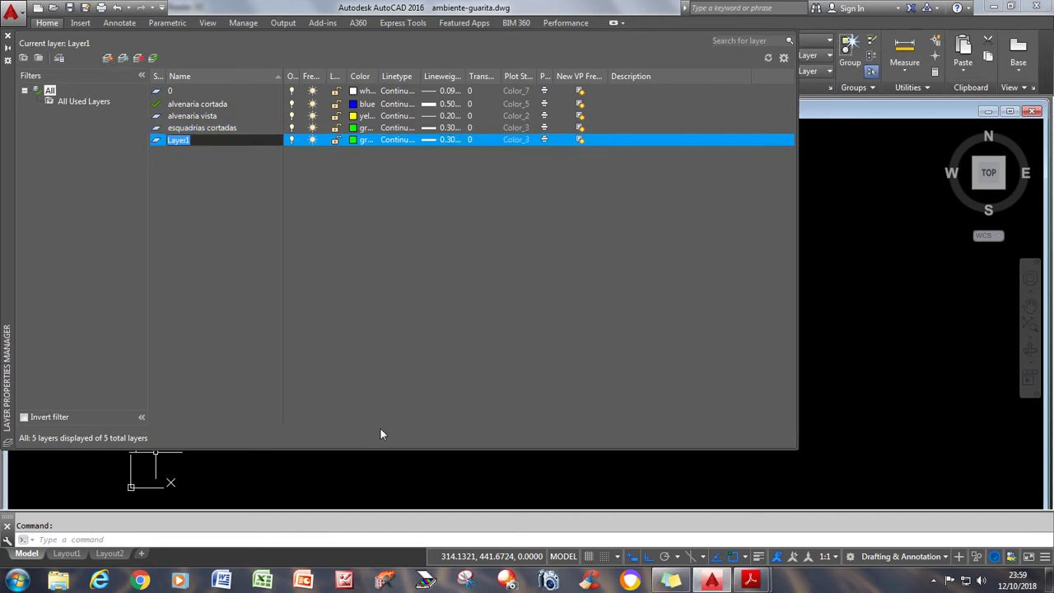
text(esquadrias vistas)
click(354, 140)
click(424, 319)
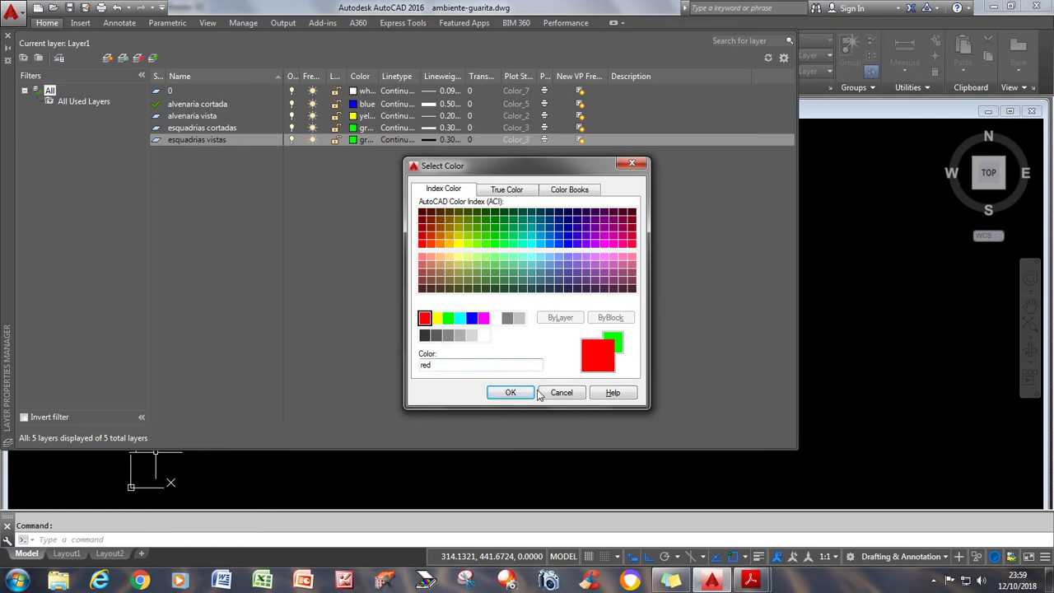
click(512, 392)
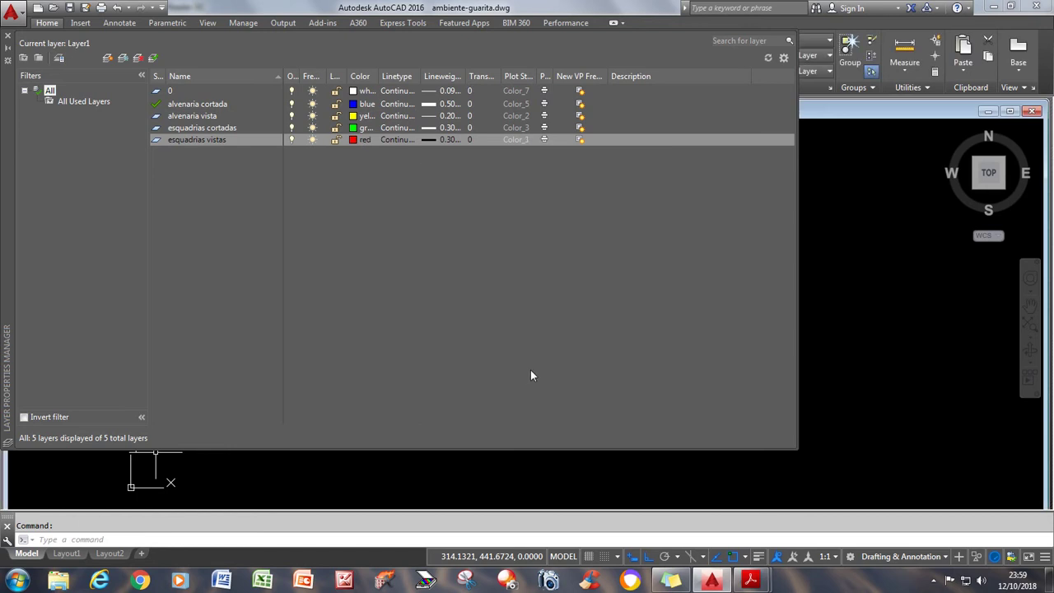
Set the esquadrias vistas layer's lineweight to 0.13 mm.
click(441, 140)
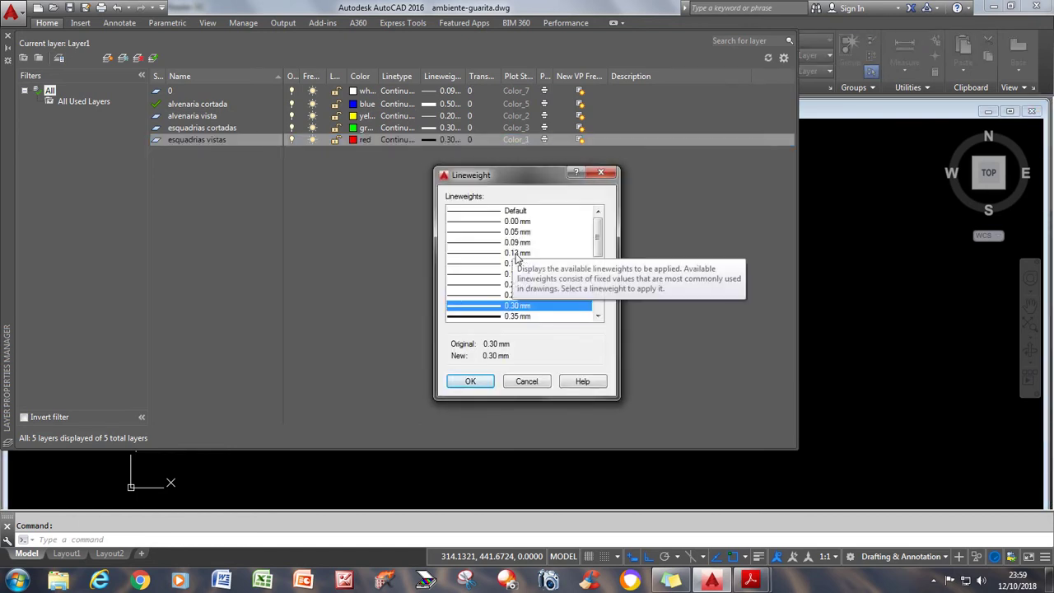
click(515, 255)
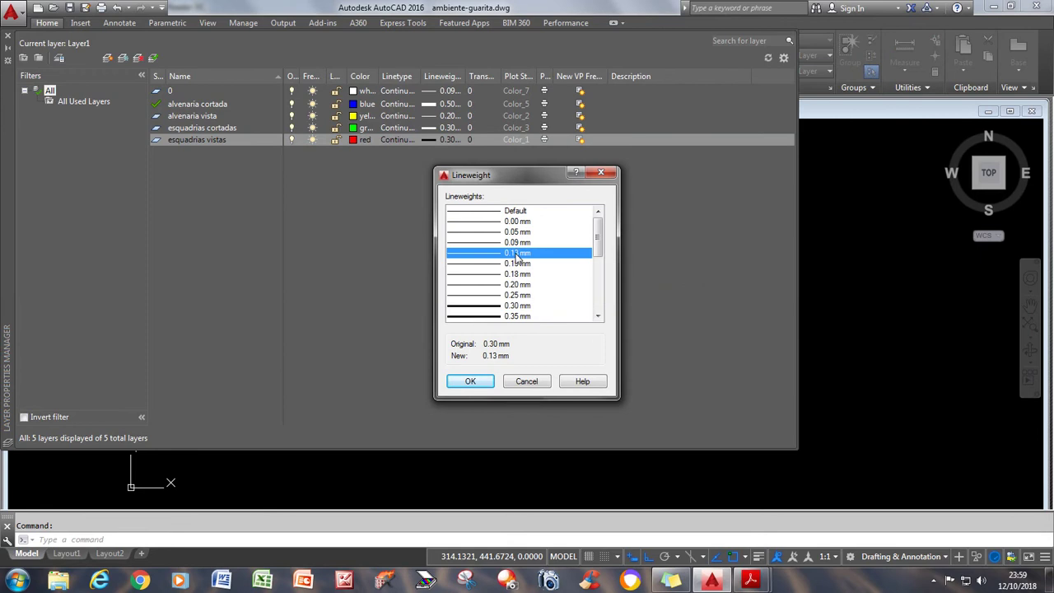
click(470, 381)
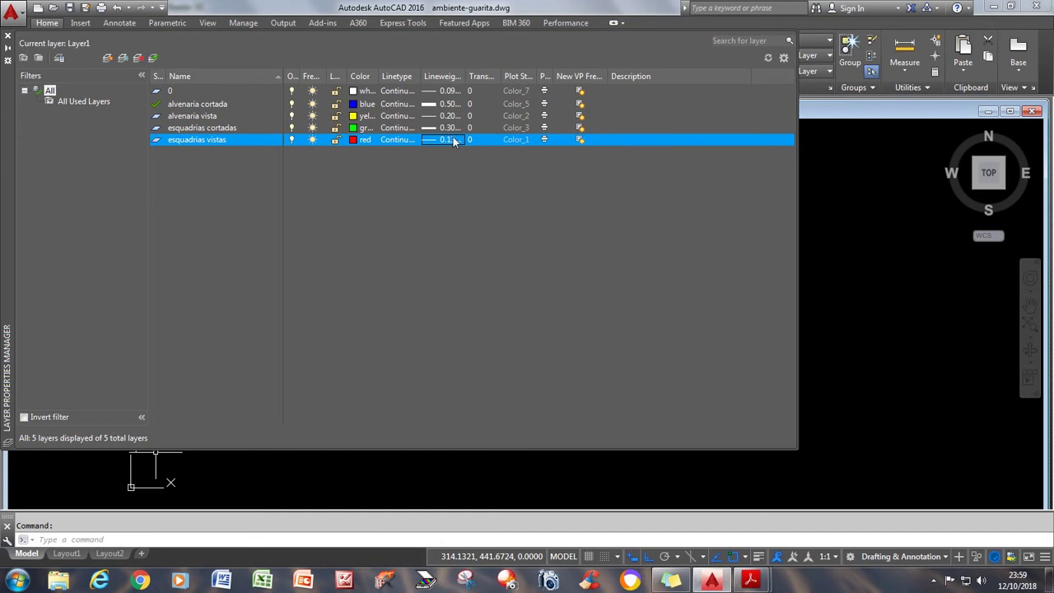
Change the esquadrias vistas layer's lineweight to 0.09 mm.
click(452, 141)
click(519, 242)
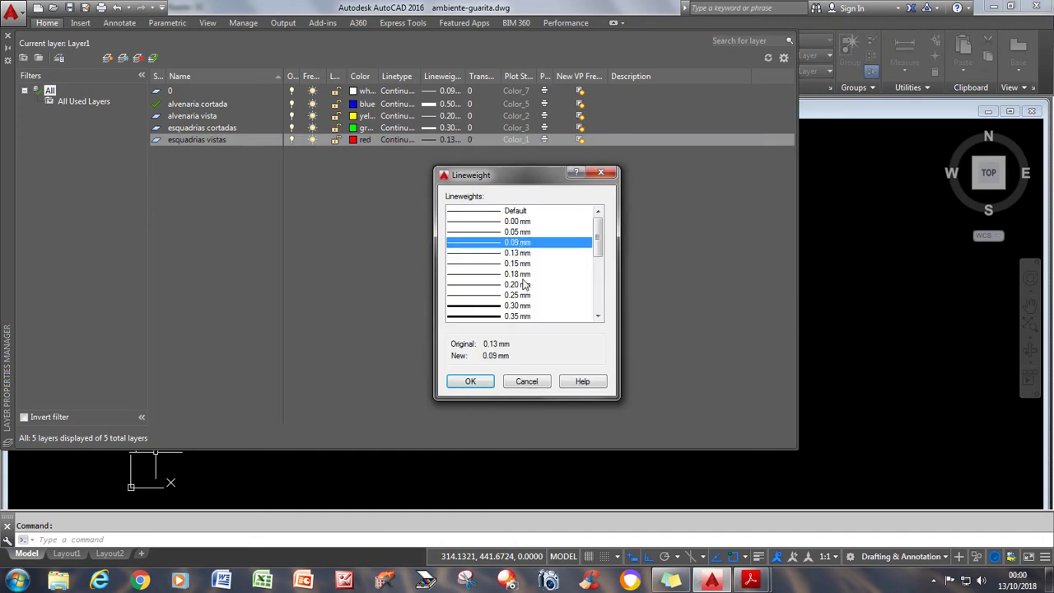
click(475, 381)
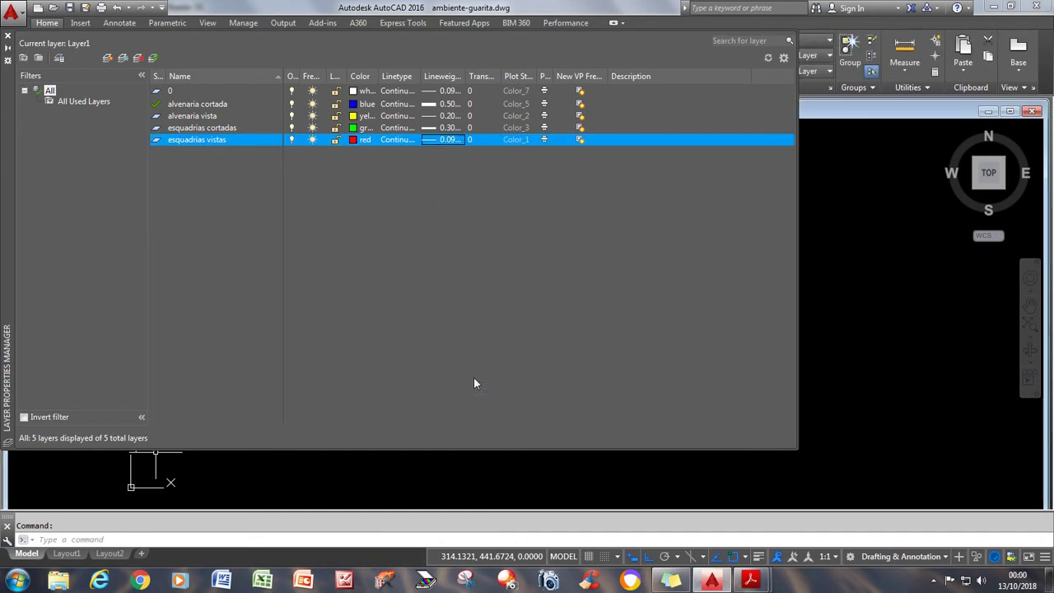
Create a layer named "tracejado" with index color 11 and a 0.13 mm lineweight.
click(108, 59)
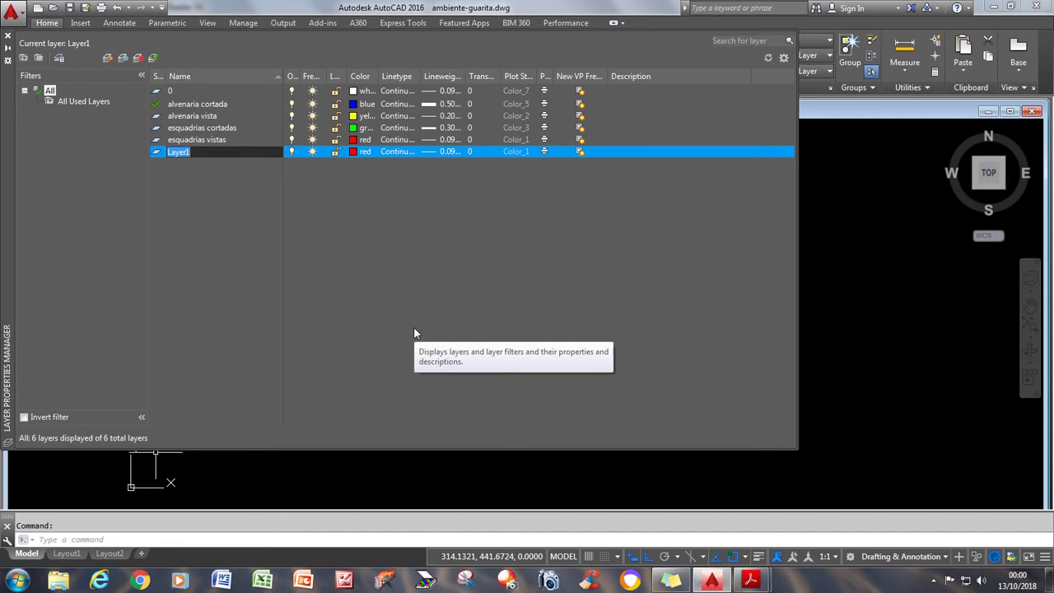
text(tracejado)
key(Return)
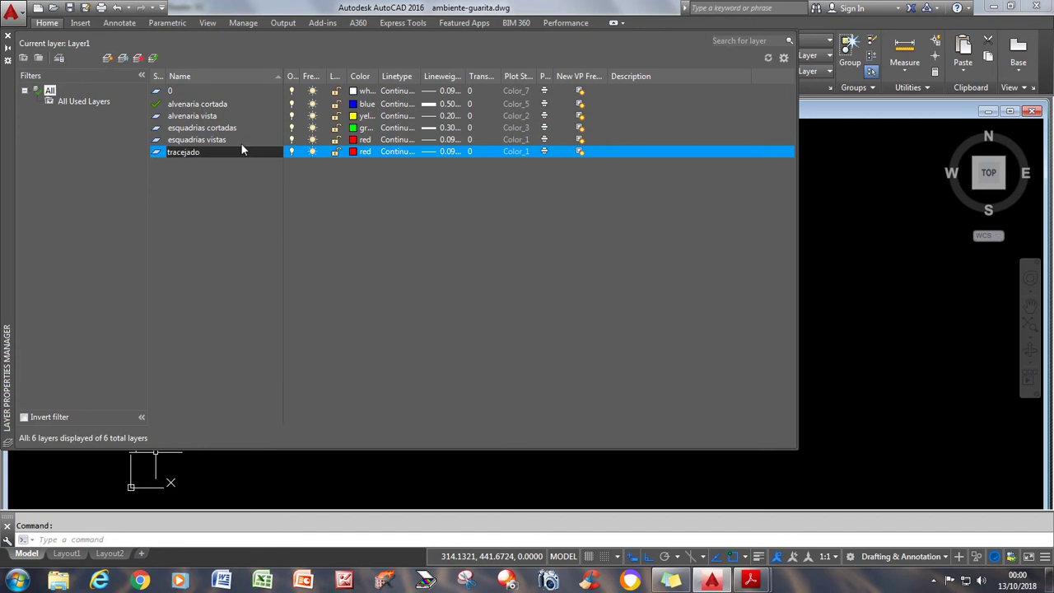
click(355, 154)
click(422, 258)
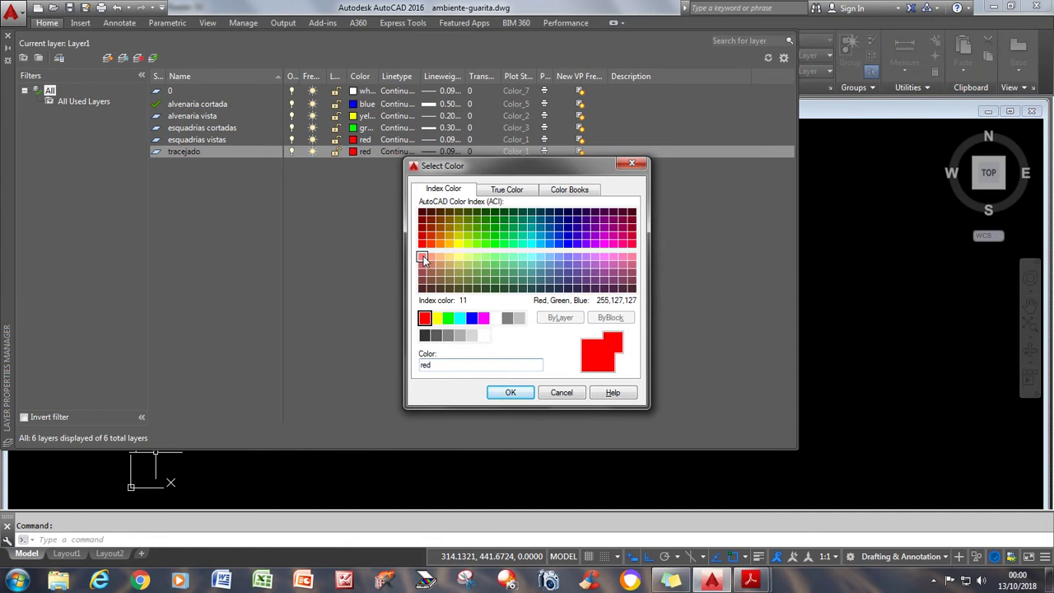
click(510, 393)
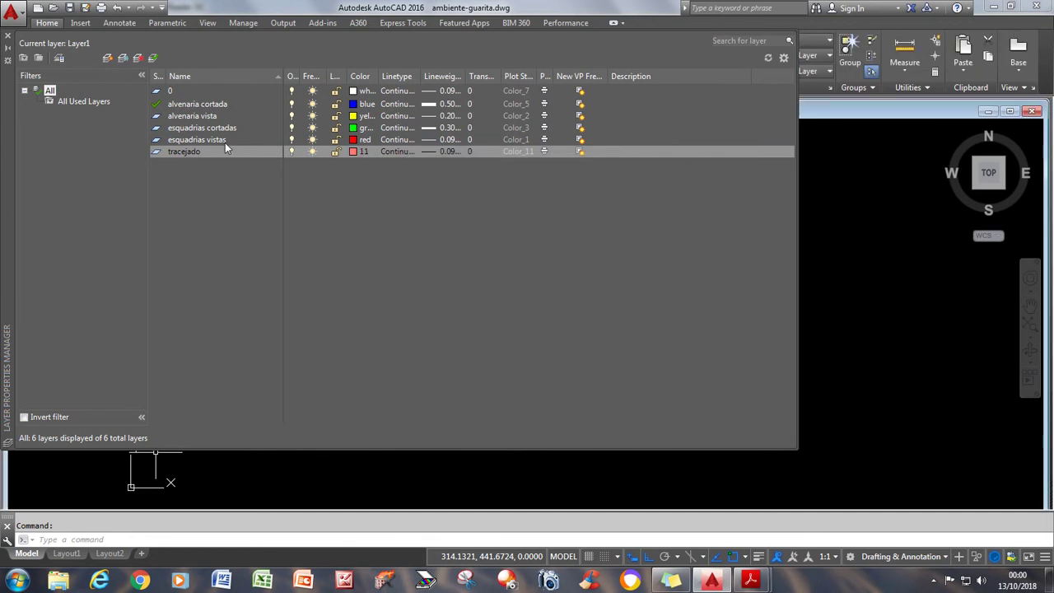
click(448, 150)
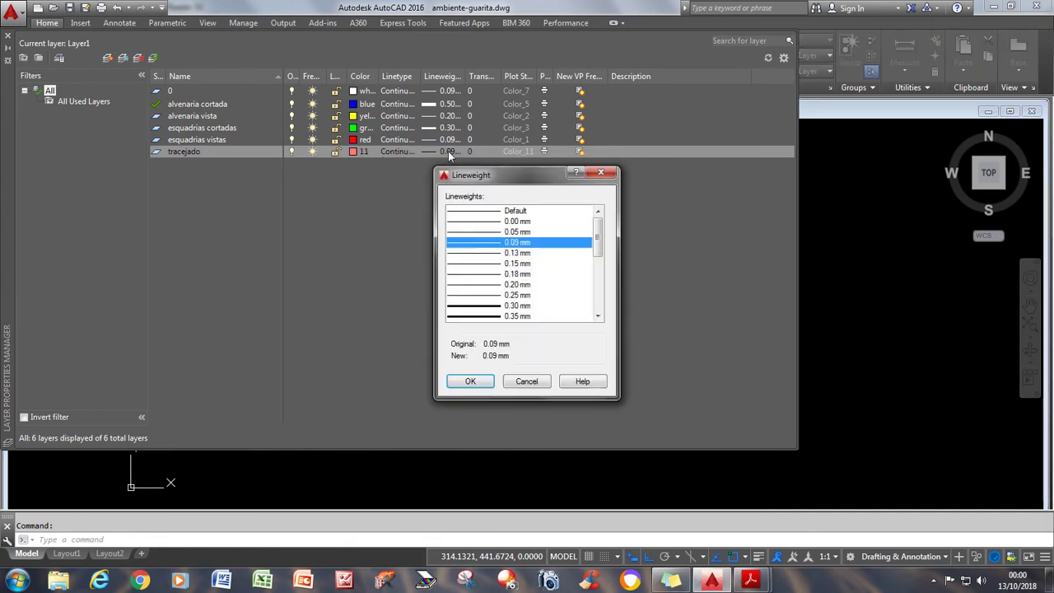
click(520, 252)
click(484, 386)
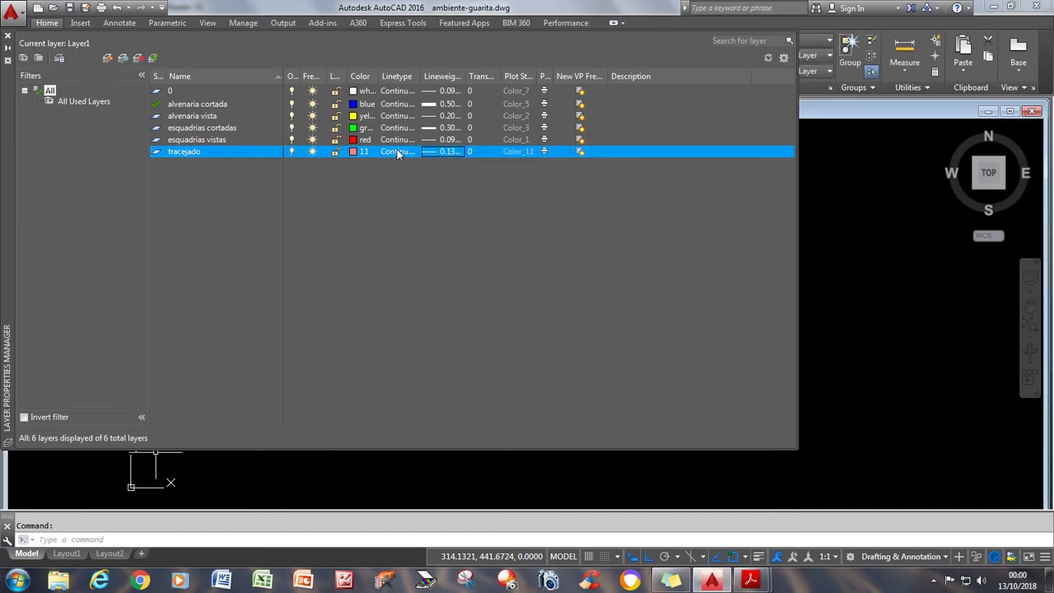
Load the HIDDEN linetype from acadiso.lin while choosing a linetype for the tracejado layer.
click(397, 151)
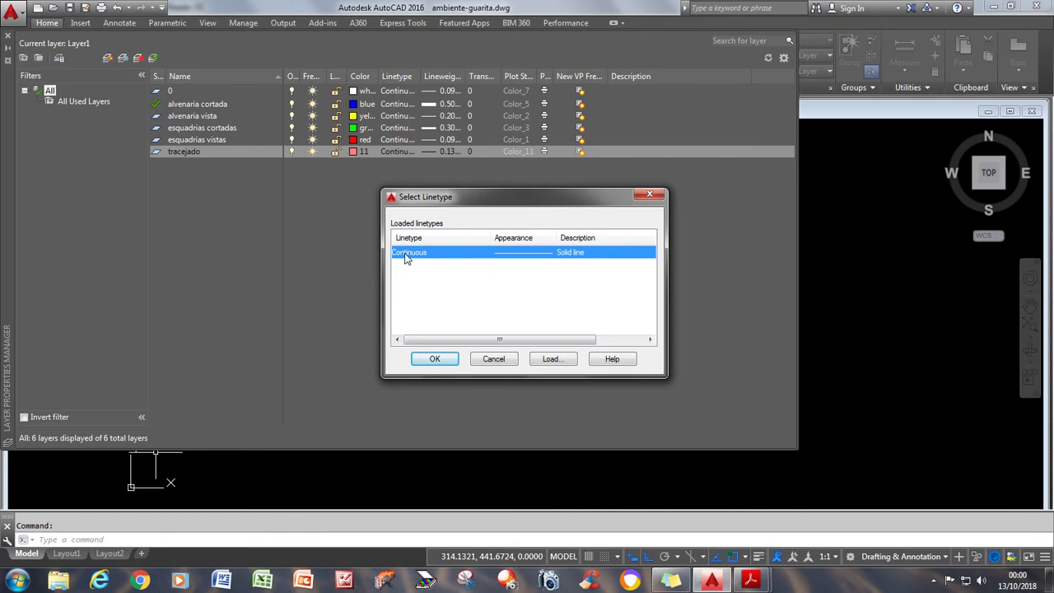
click(568, 362)
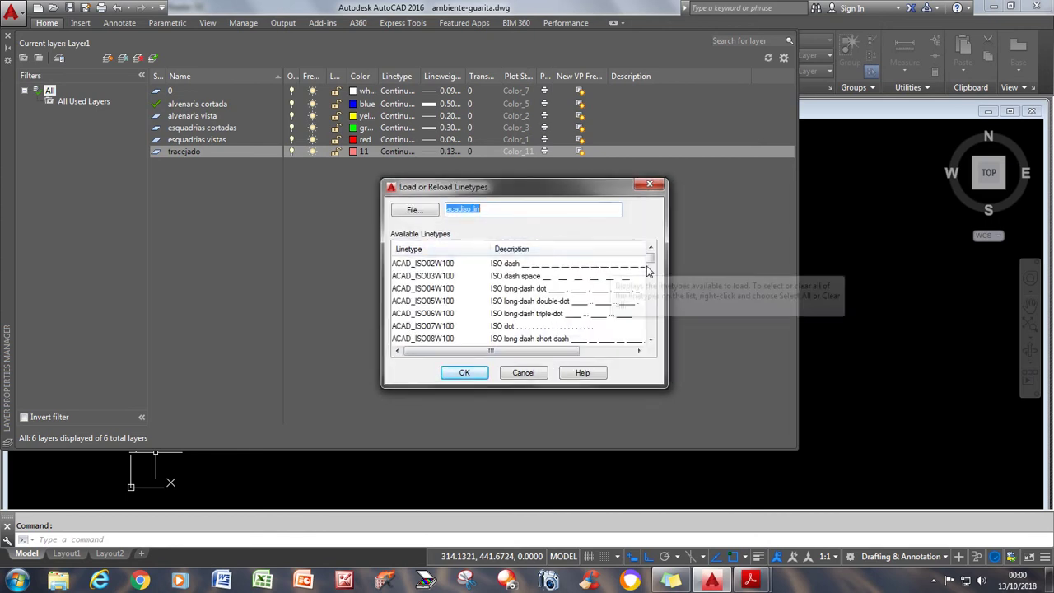
drag(650, 262, 656, 285)
scroll(657, 285, down, 1)
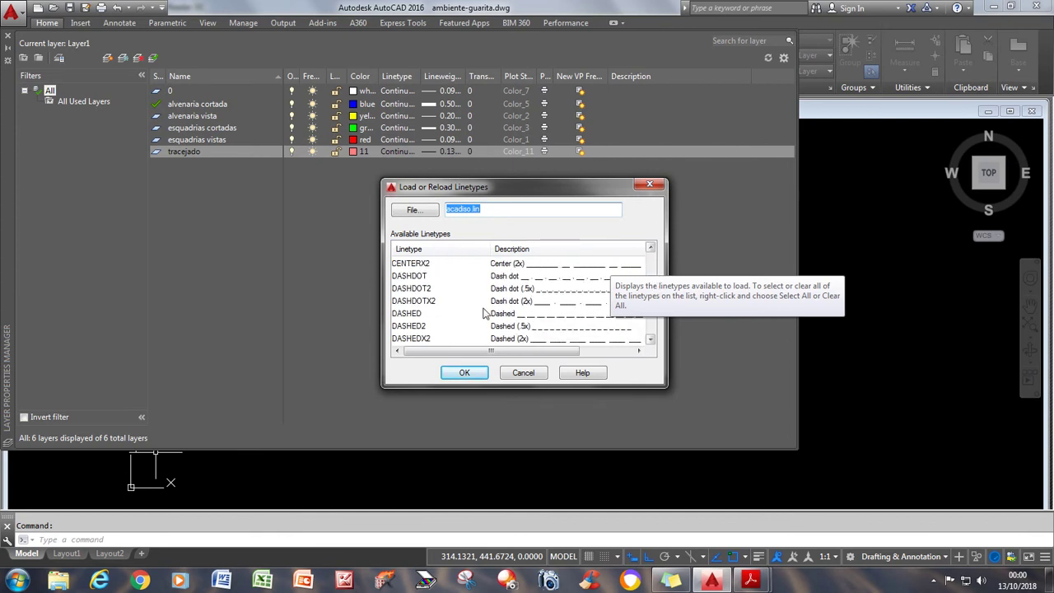
click(406, 316)
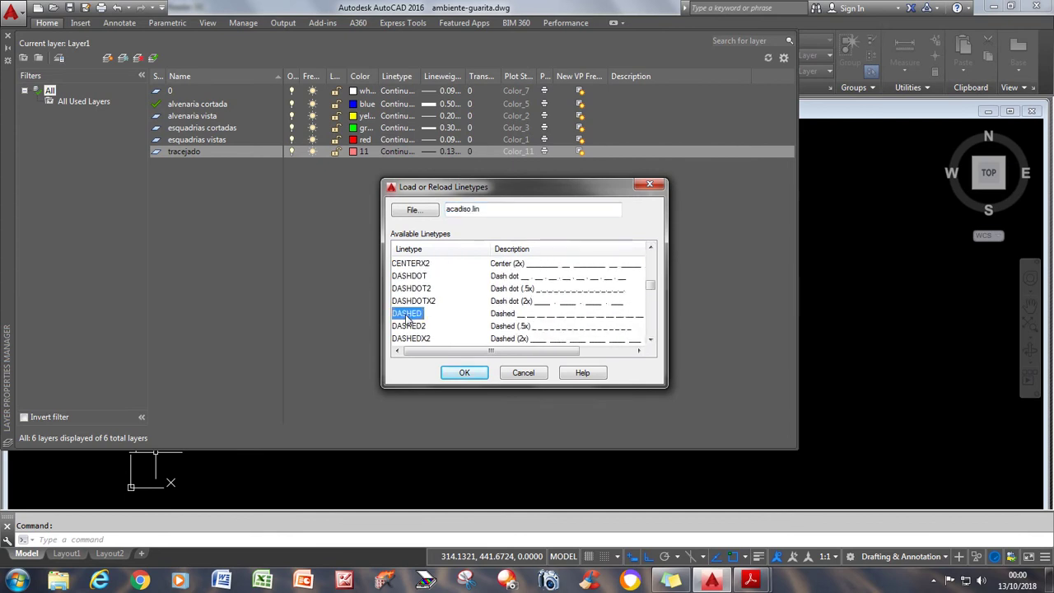
scroll(441, 309, up, 5)
click(420, 302)
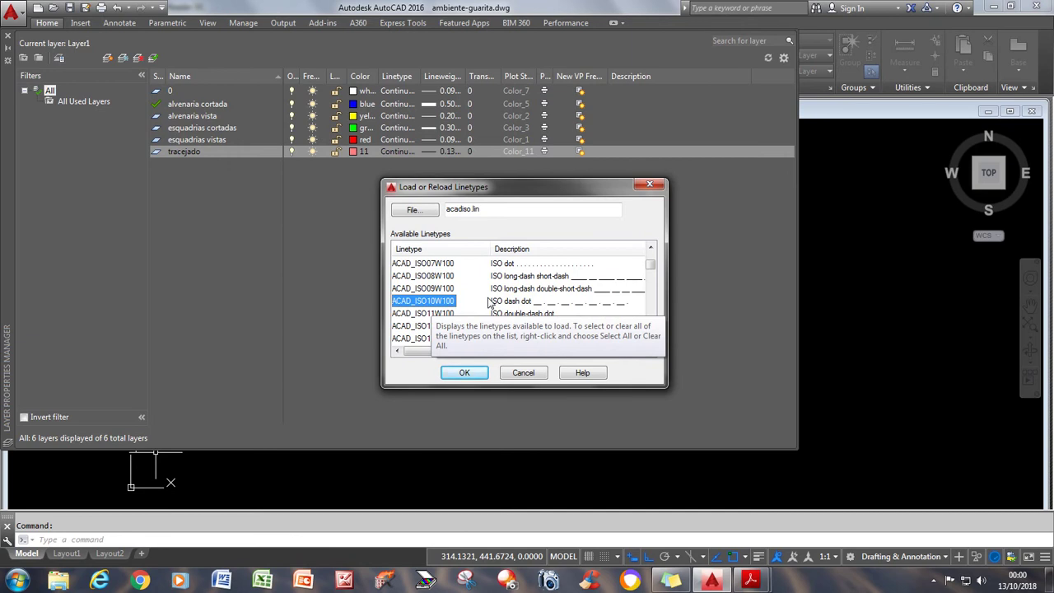
key(d)
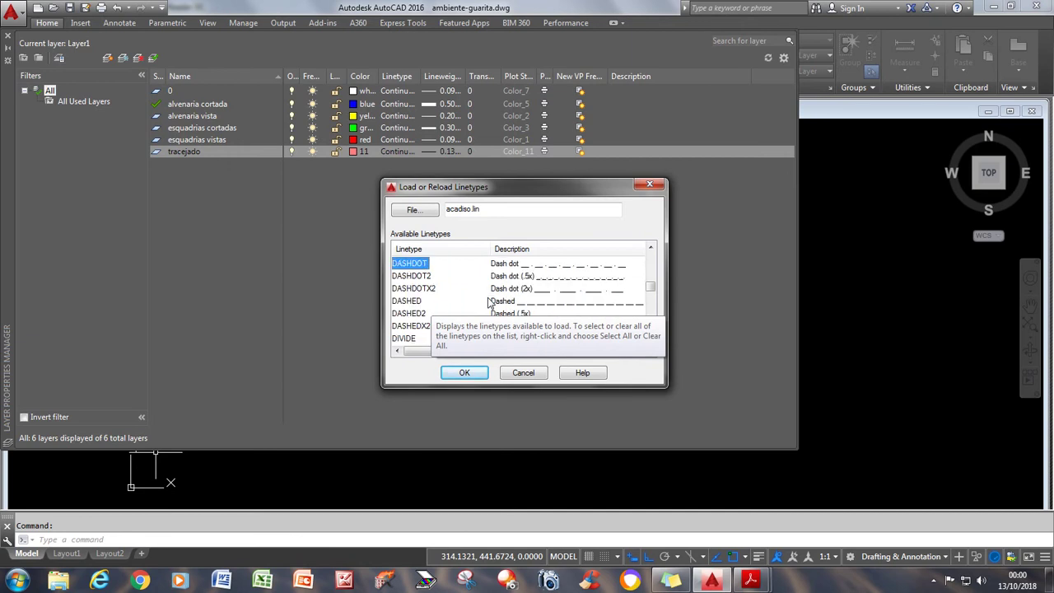
click(408, 302)
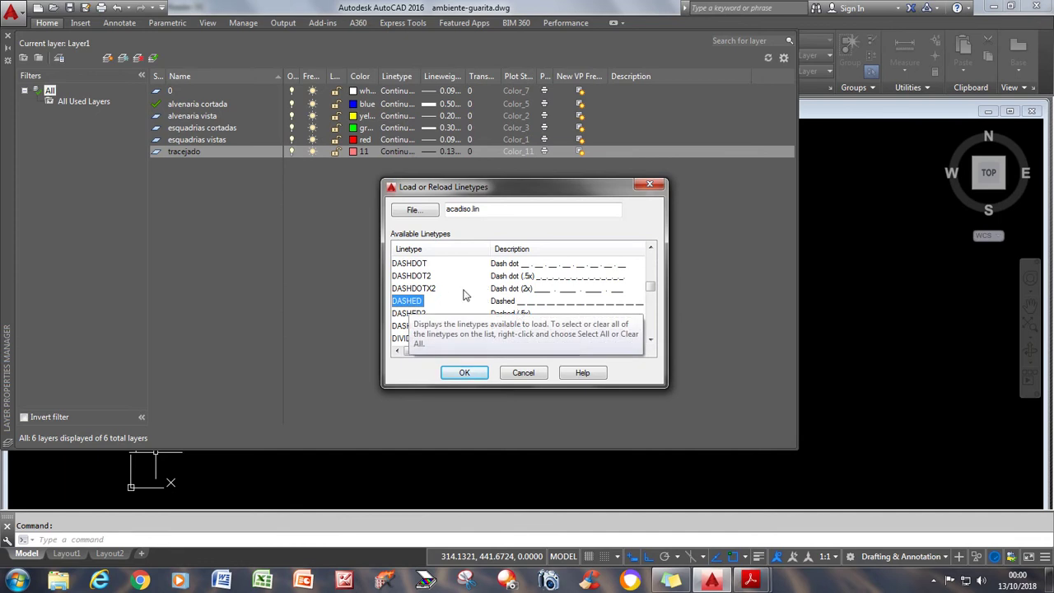
key(h)
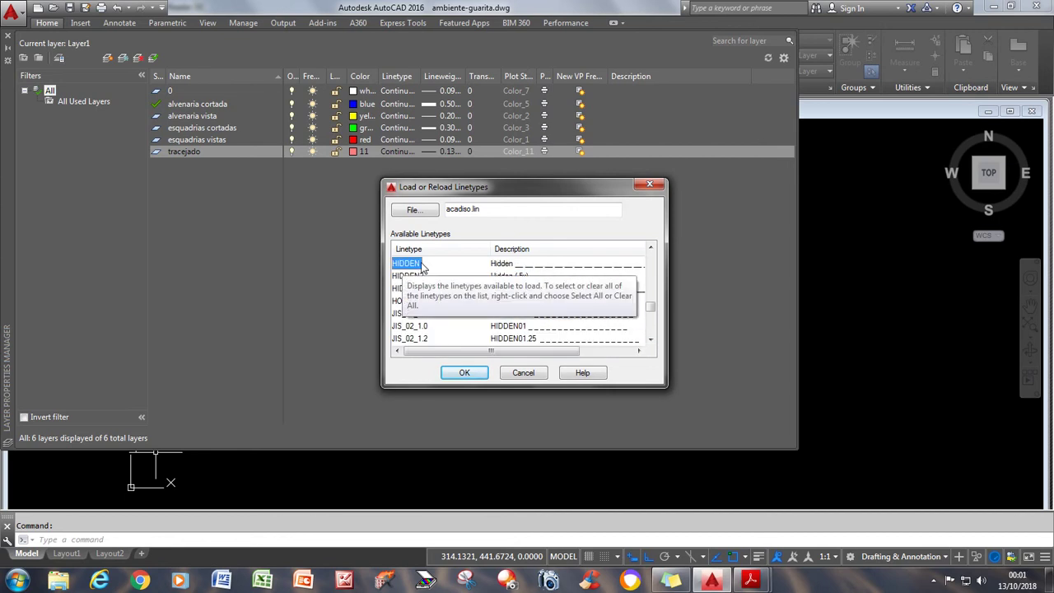
click(461, 375)
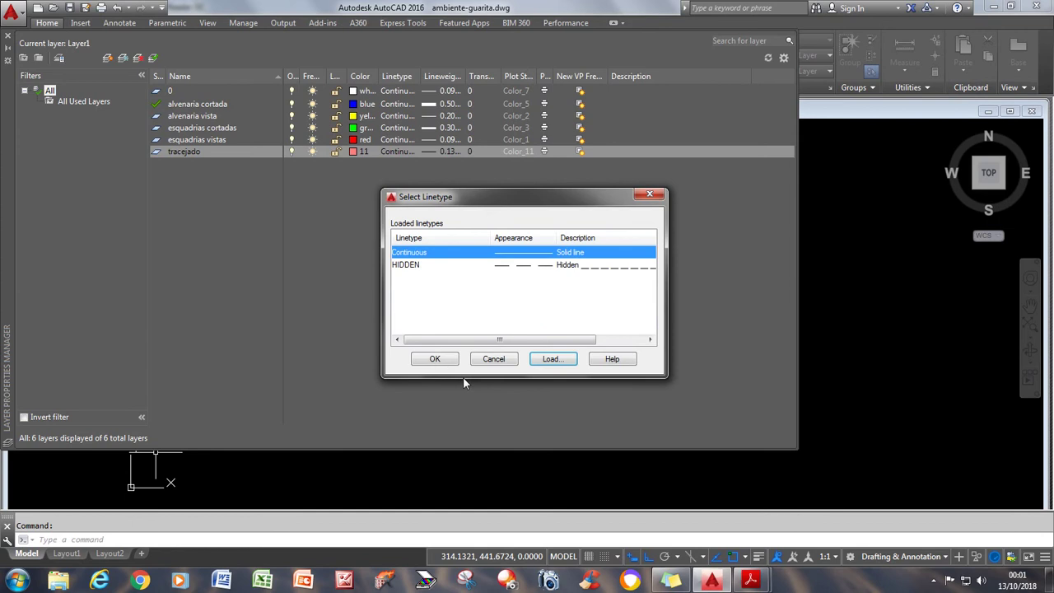
Load the DASHED linetype from acadiso.lin and assign it to the tracejado layer.
click(548, 359)
click(416, 288)
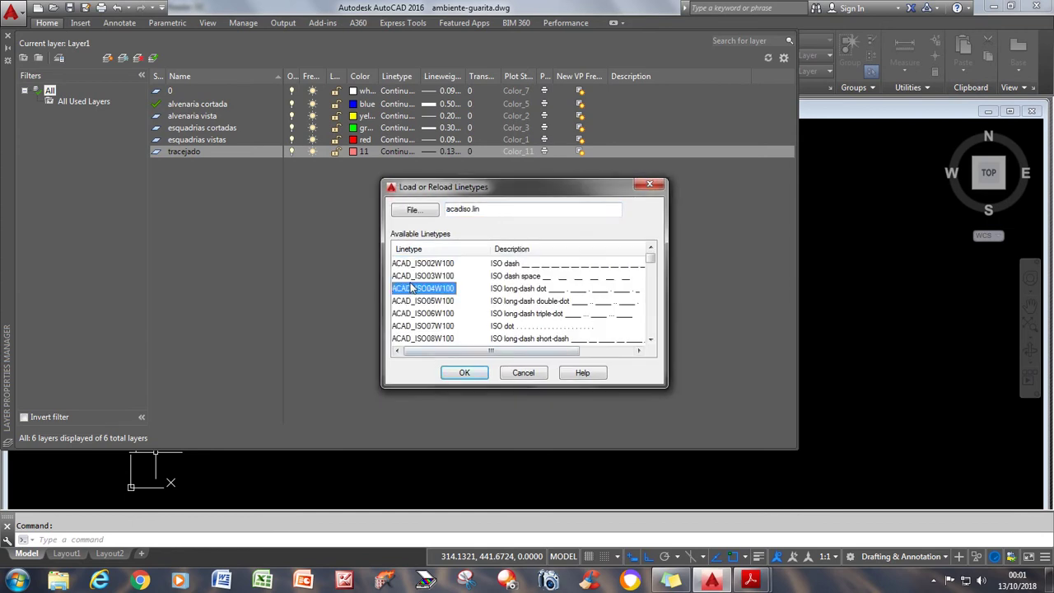
key(d)
click(413, 302)
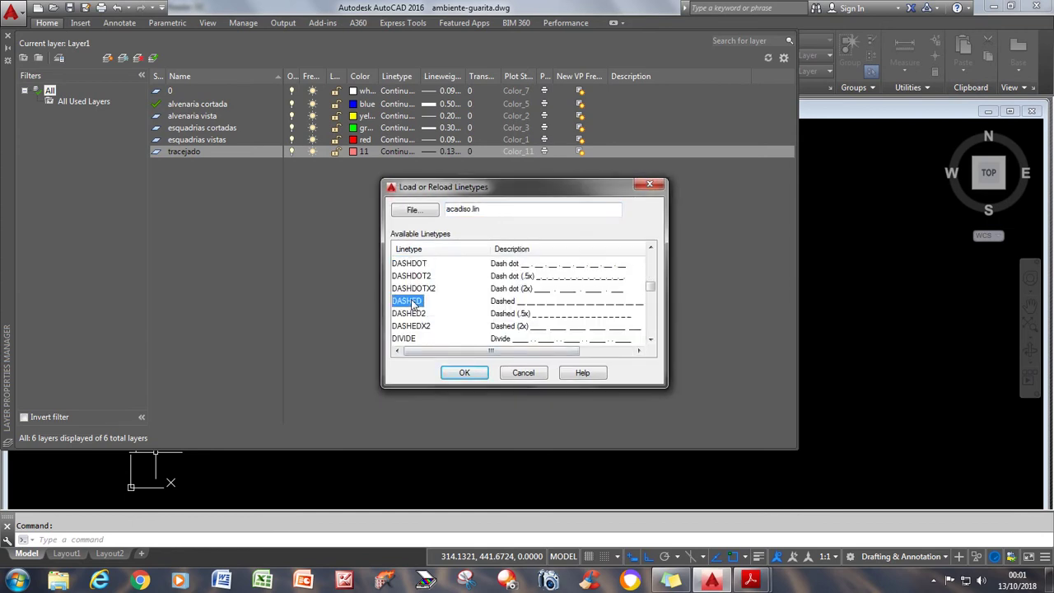
click(464, 373)
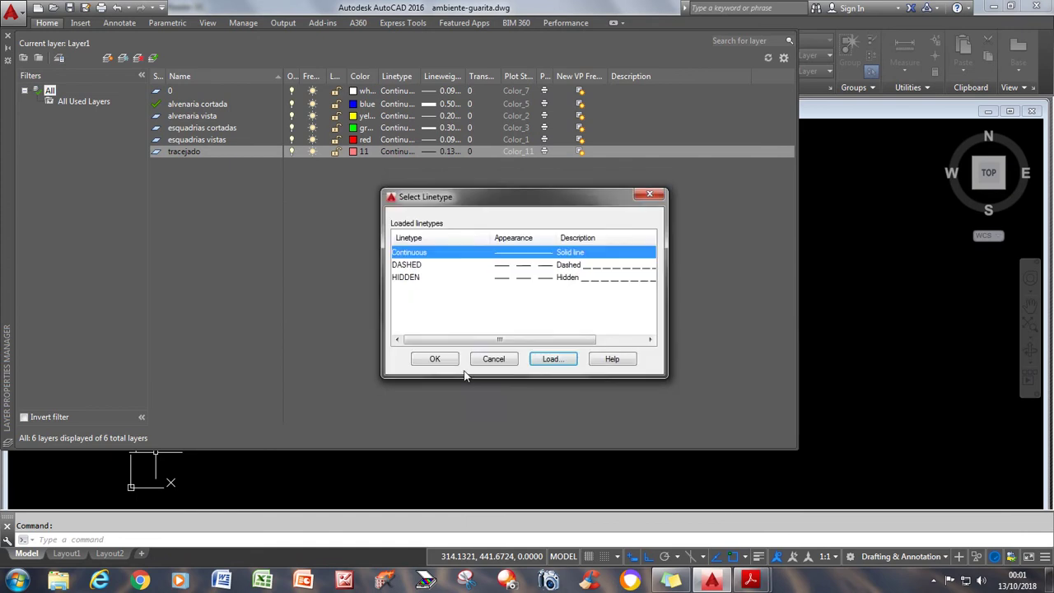
click(422, 267)
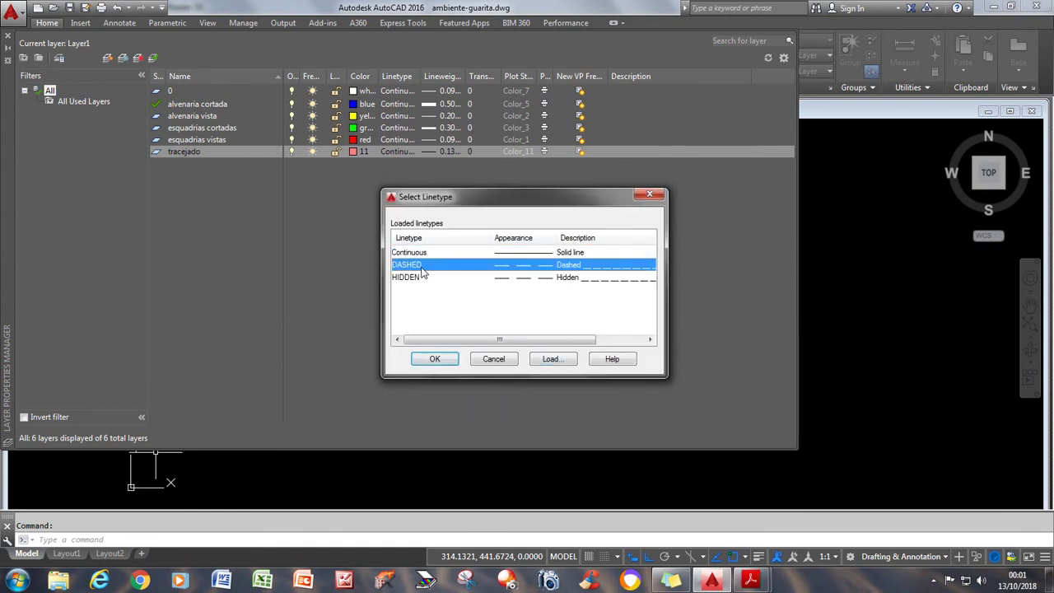
click(433, 359)
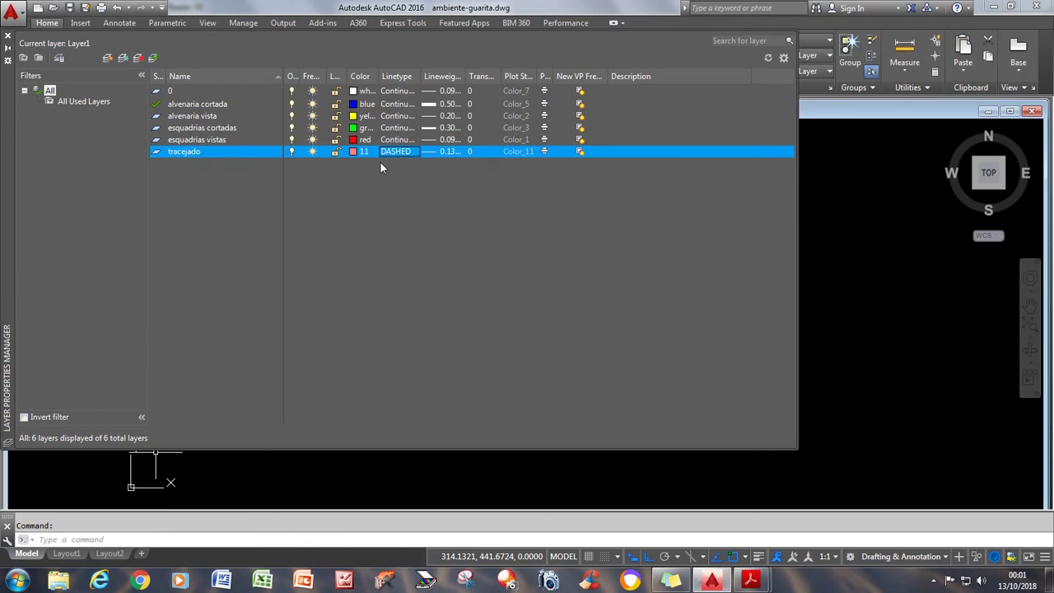
Create a layer named "linha de corte" with index color 145 and a 0.30 mm lineweight.
click(107, 58)
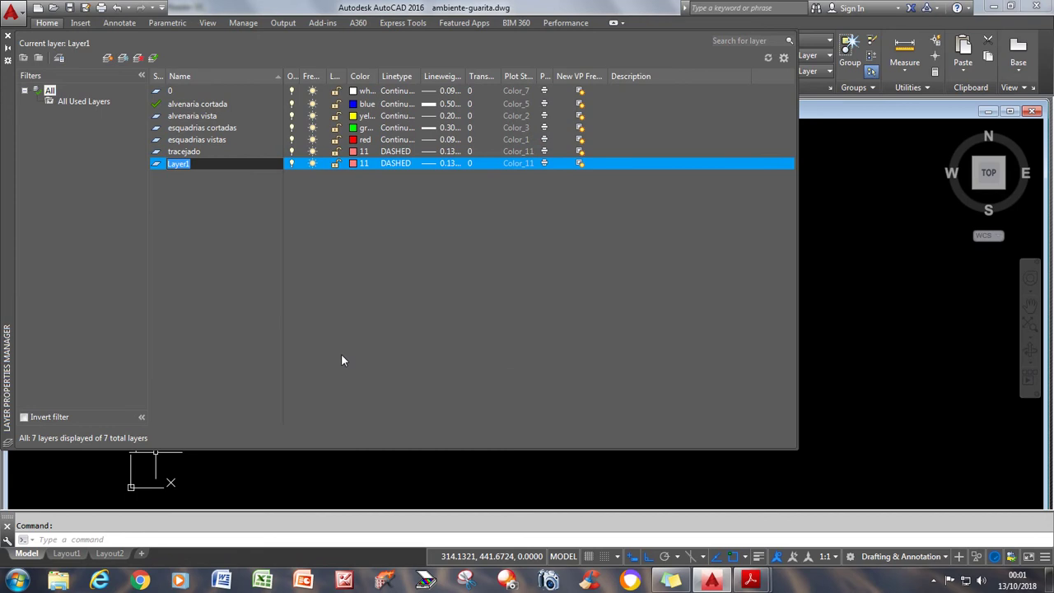
text(linha de corte)
click(354, 164)
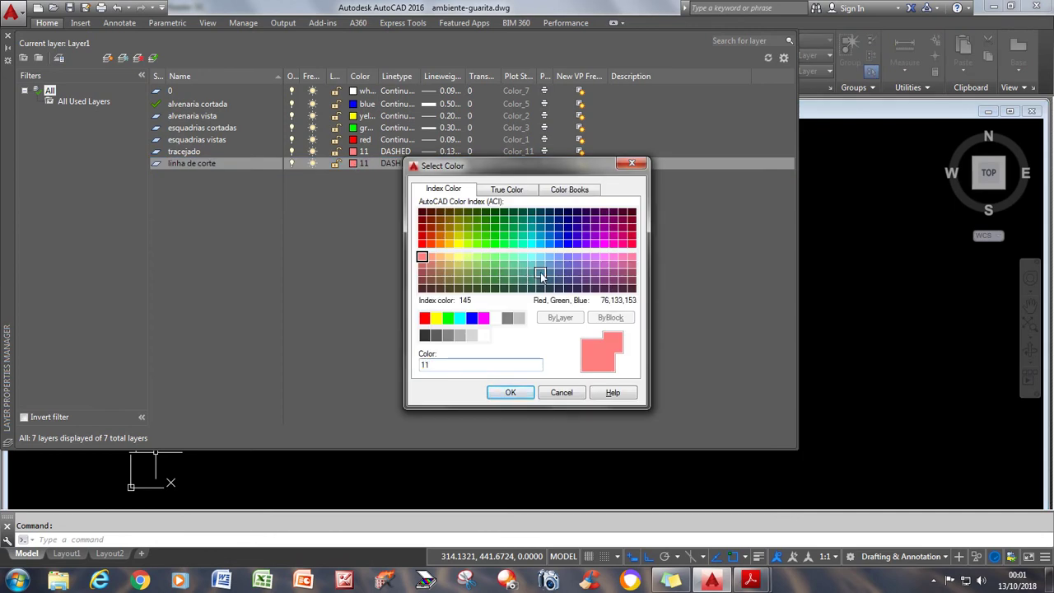
click(540, 271)
click(510, 392)
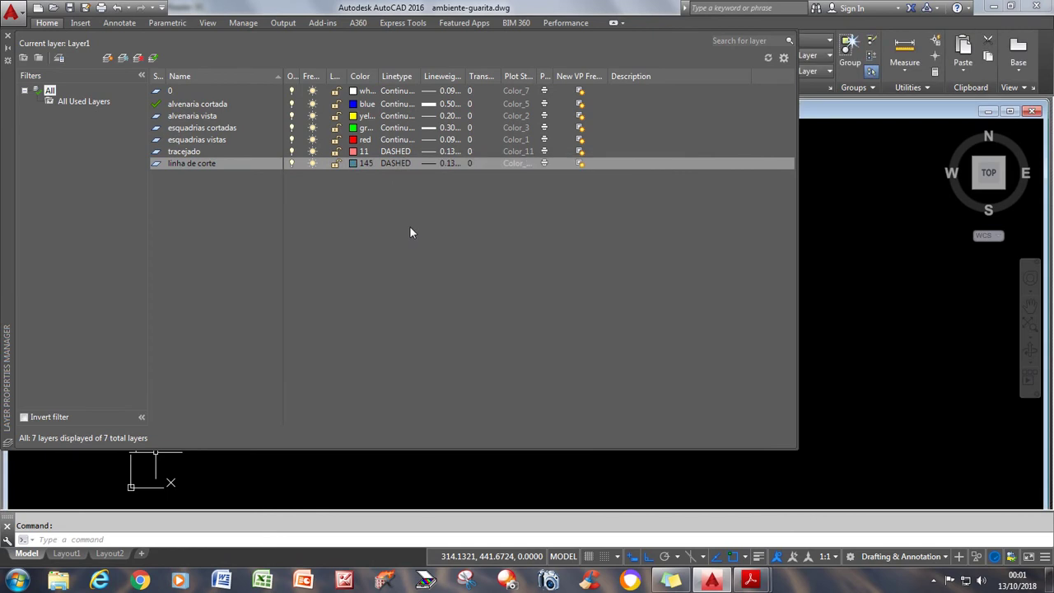
click(446, 163)
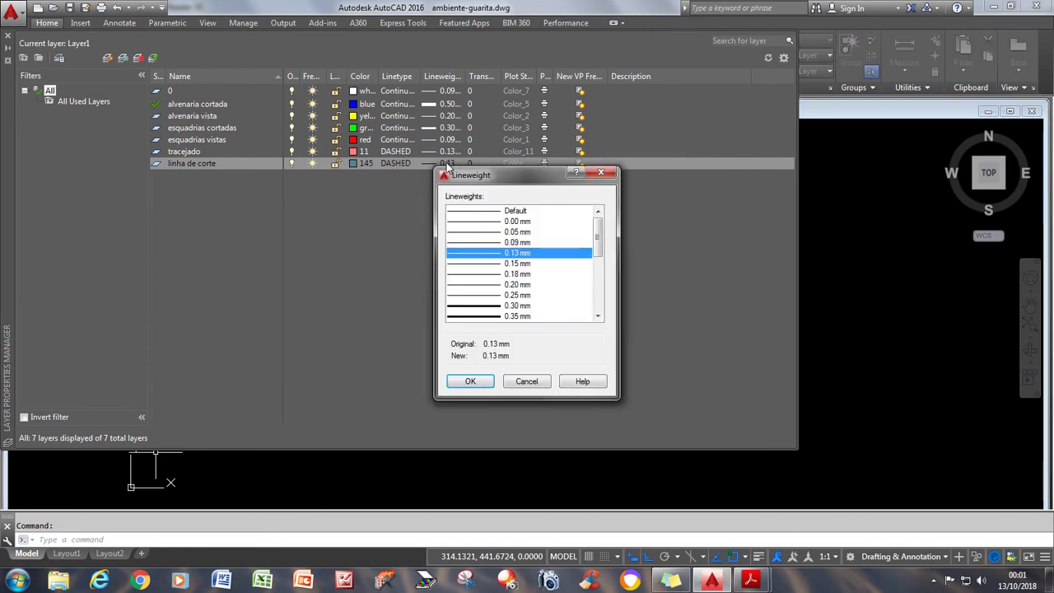
click(510, 306)
click(471, 382)
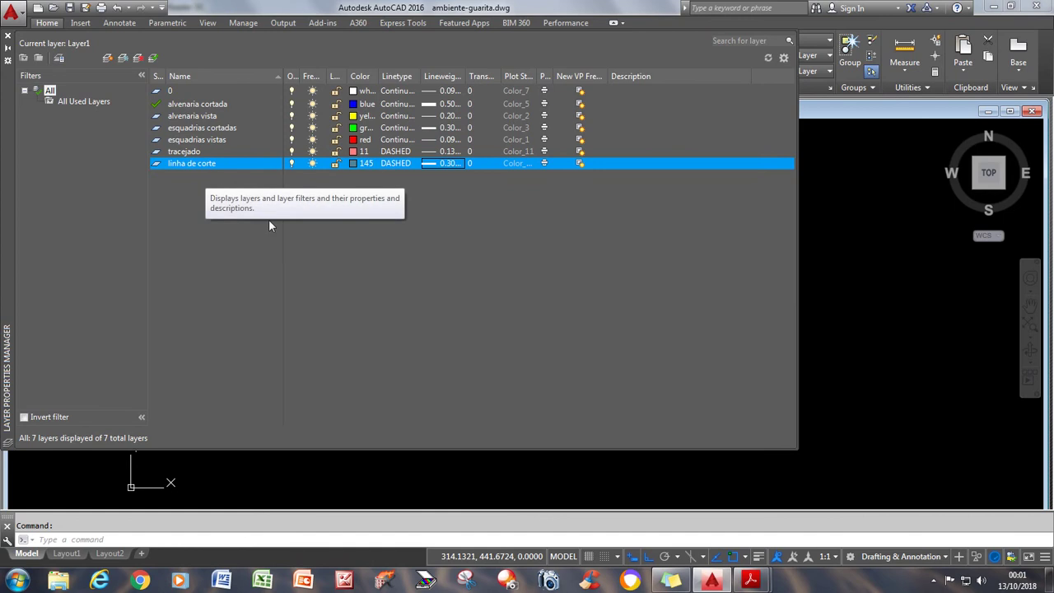
Switch to esboço planta guarita.pdf in Acrobat Reader and examine section line A through the door of the guardhouse plan.
mouse_move(747, 583)
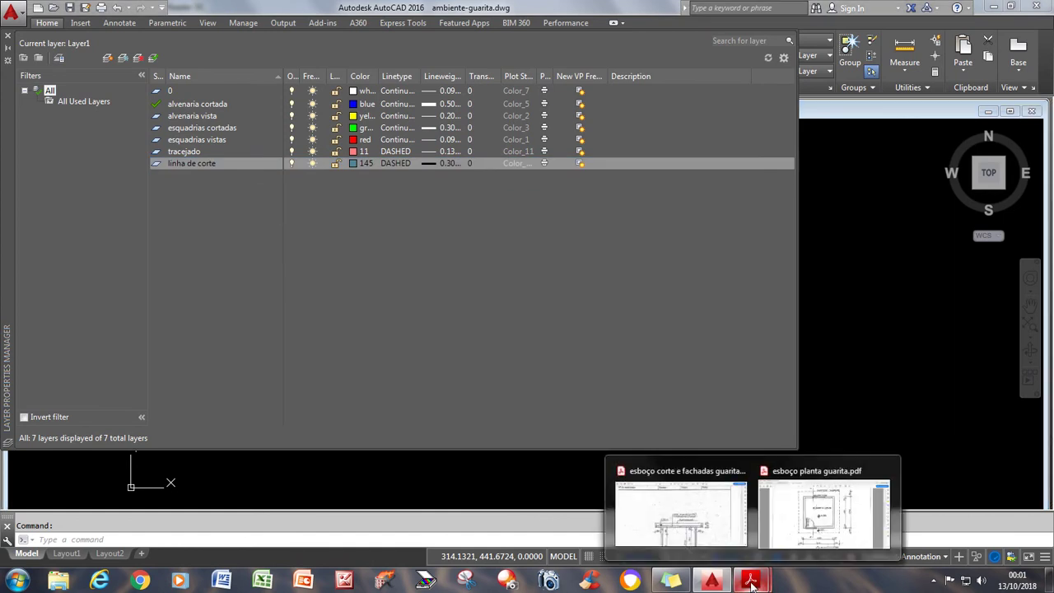
click(713, 517)
click(751, 581)
click(822, 514)
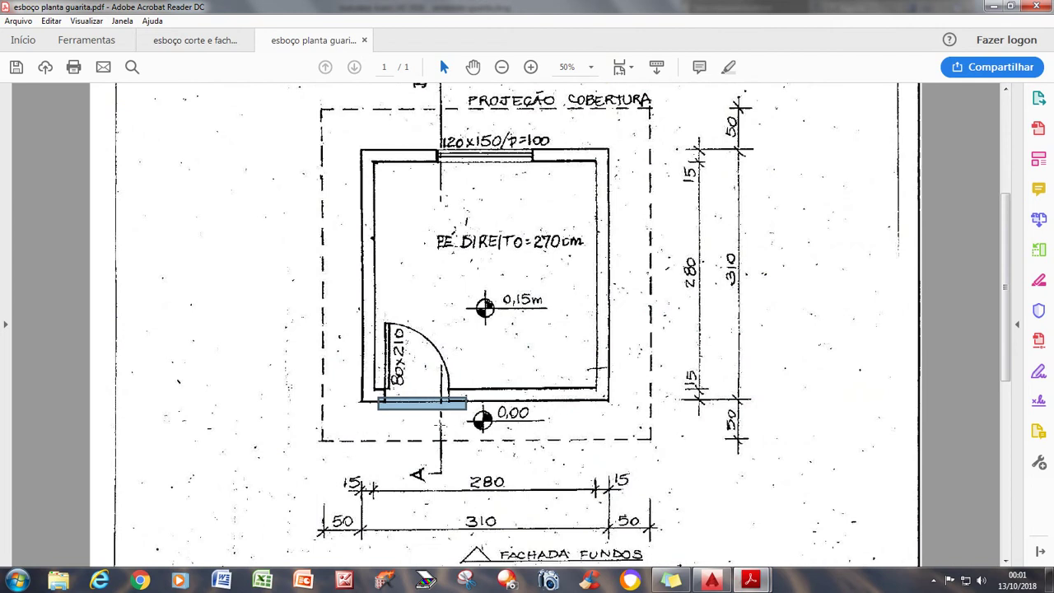
click(440, 429)
click(438, 360)
drag(434, 359, 449, 486)
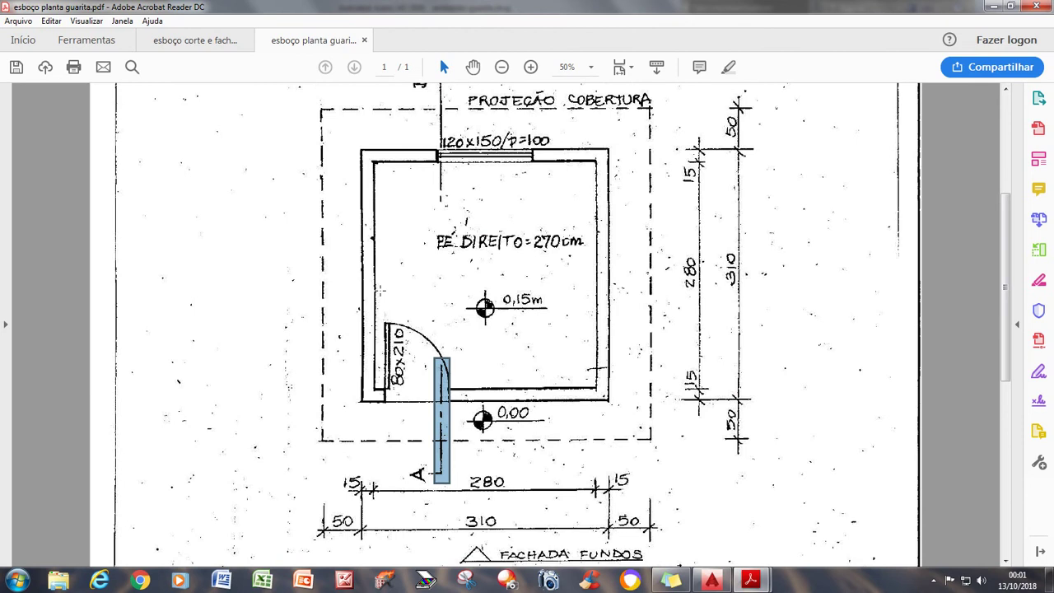
click(952, 257)
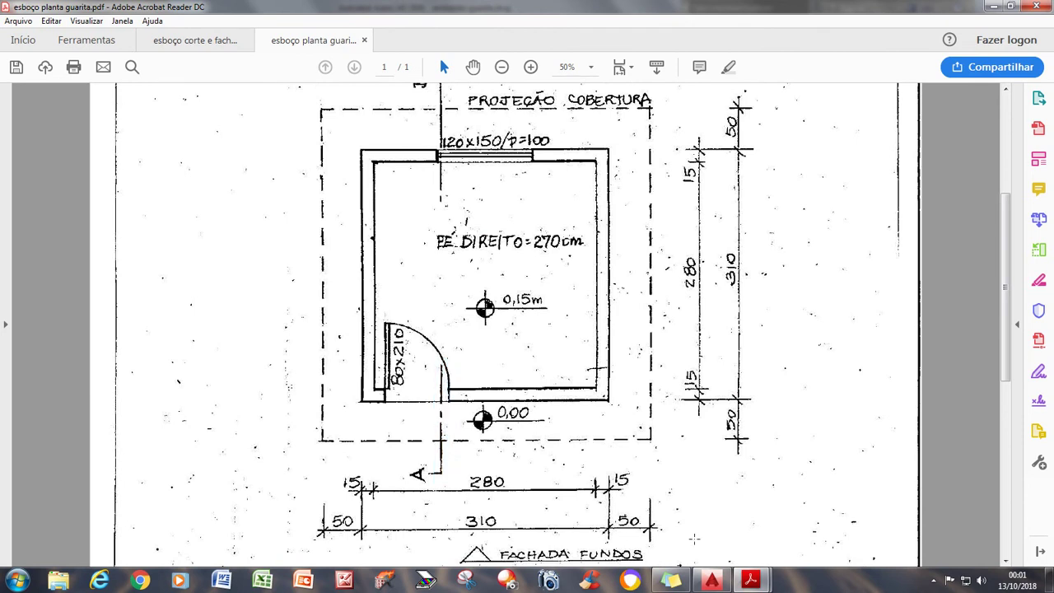
Return to AutoCAD and create a layer named "hachuras e arco porta" with index color 8.
click(711, 580)
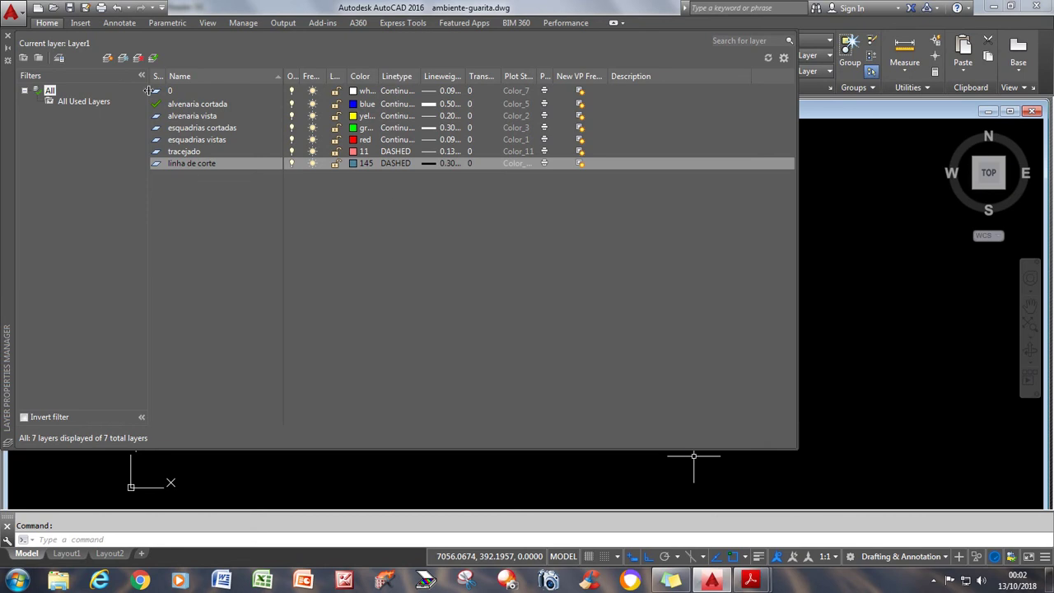
click(107, 57)
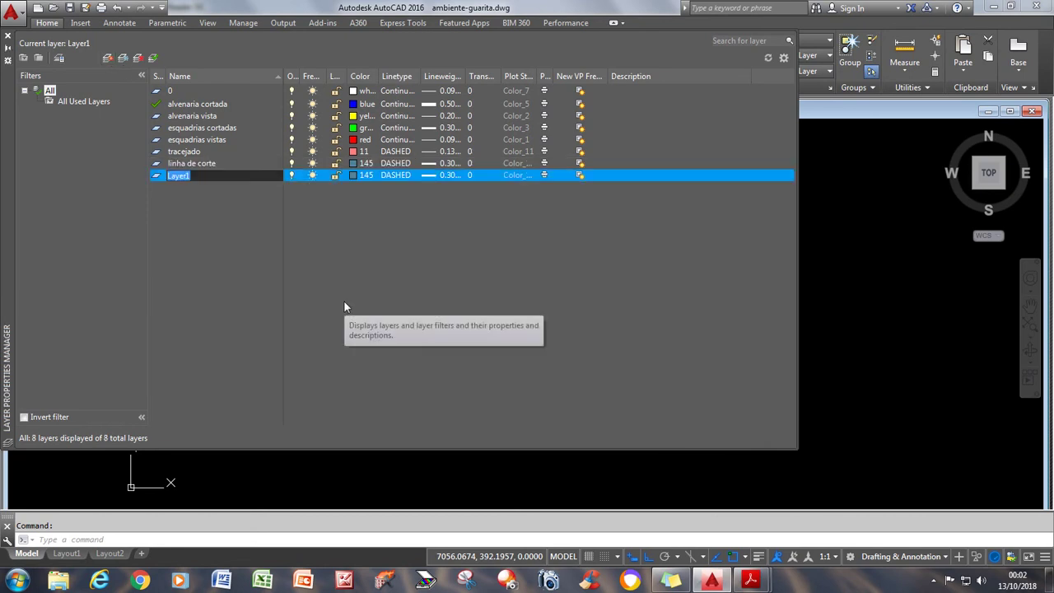
text(hachuras e arco porta)
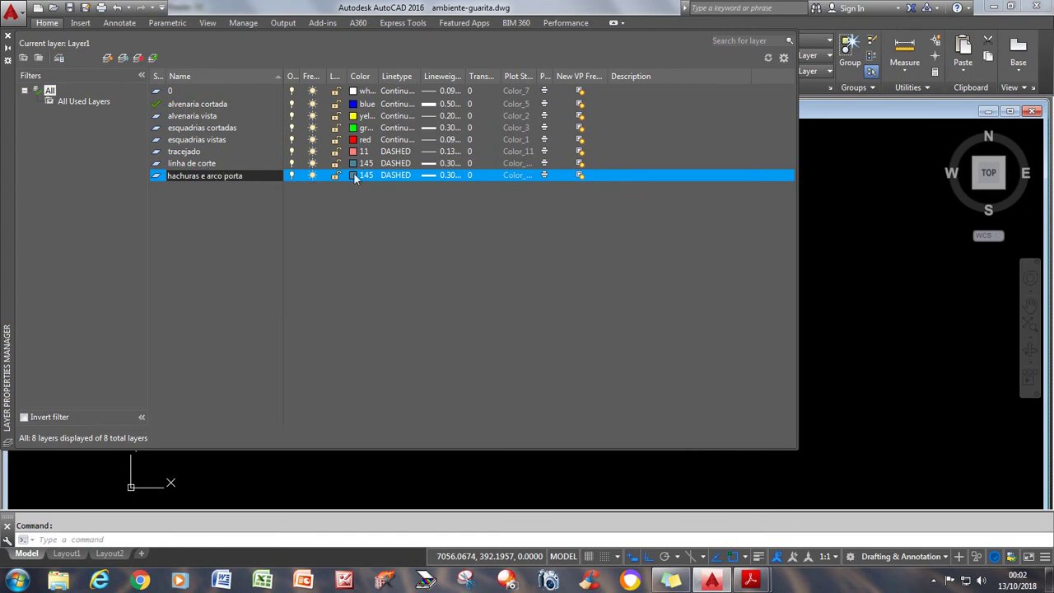
click(359, 175)
click(508, 320)
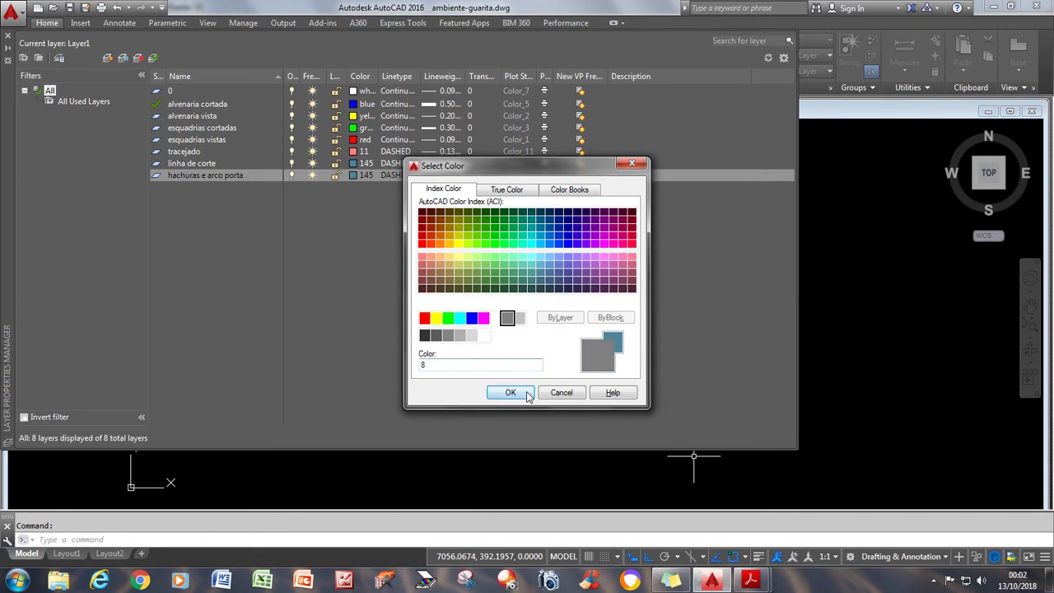
click(515, 393)
Give the hachuras e arco porta layer the Continuous linetype and a 0.05 mm lineweight.
click(395, 175)
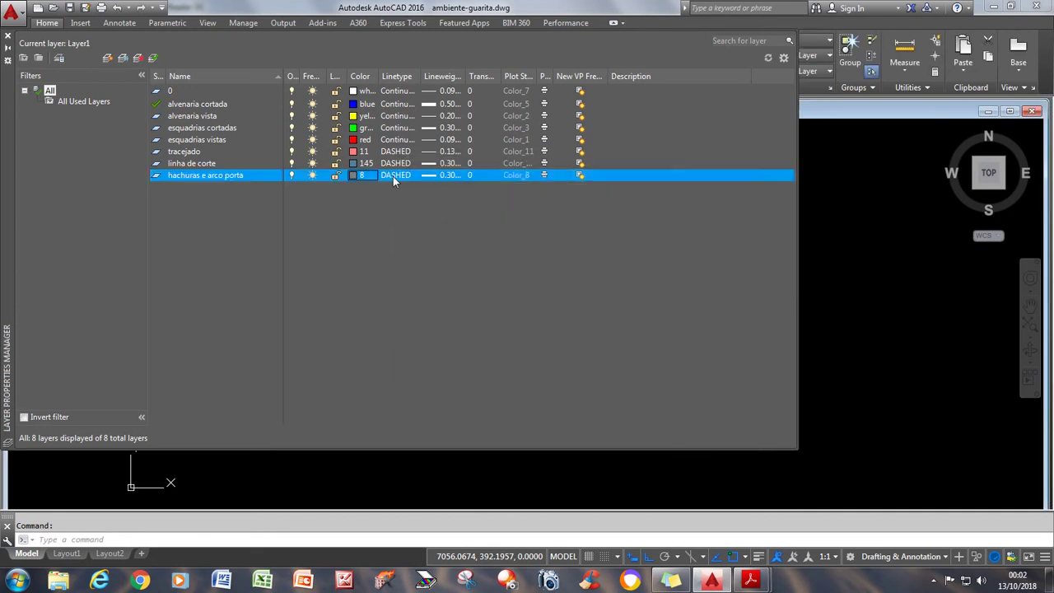
click(409, 253)
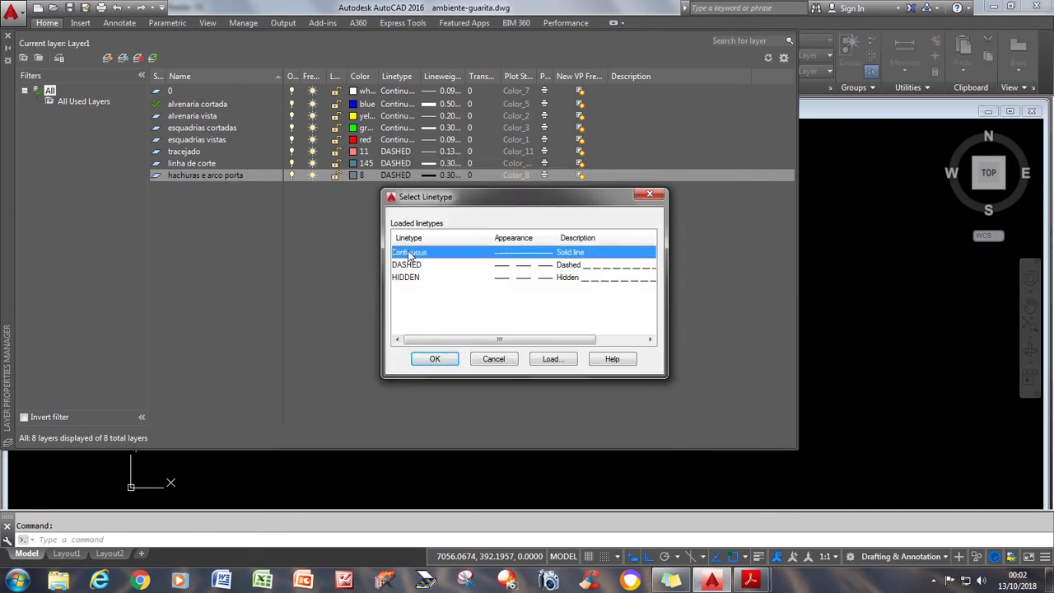
click(433, 359)
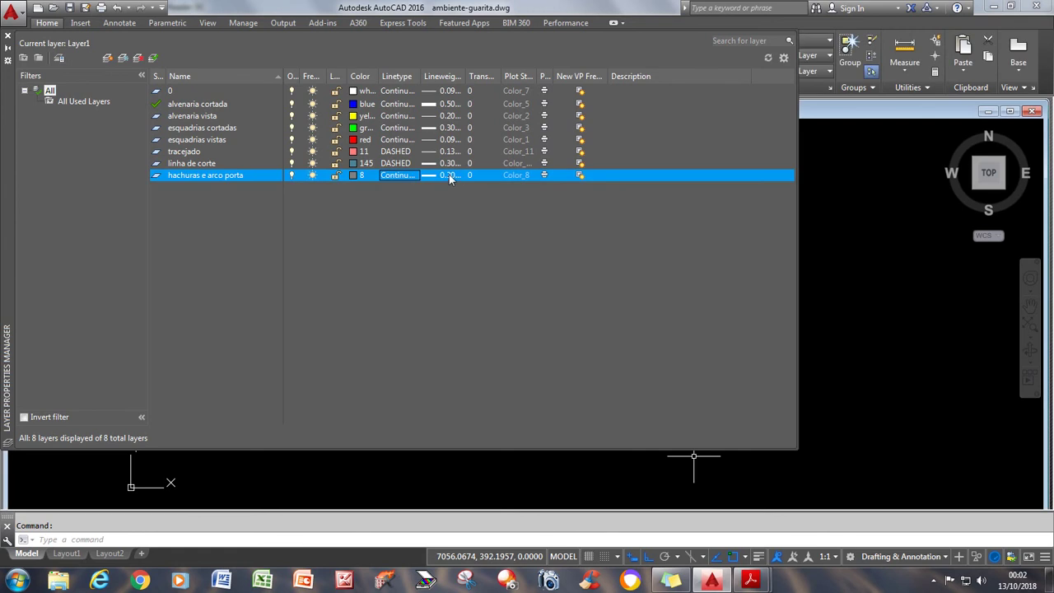
click(449, 176)
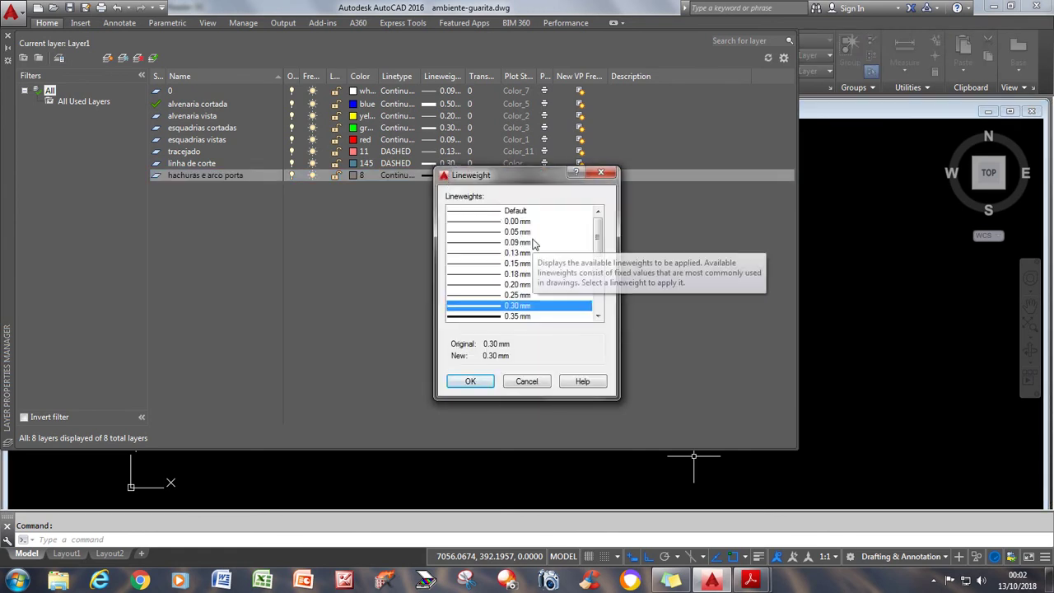
click(519, 233)
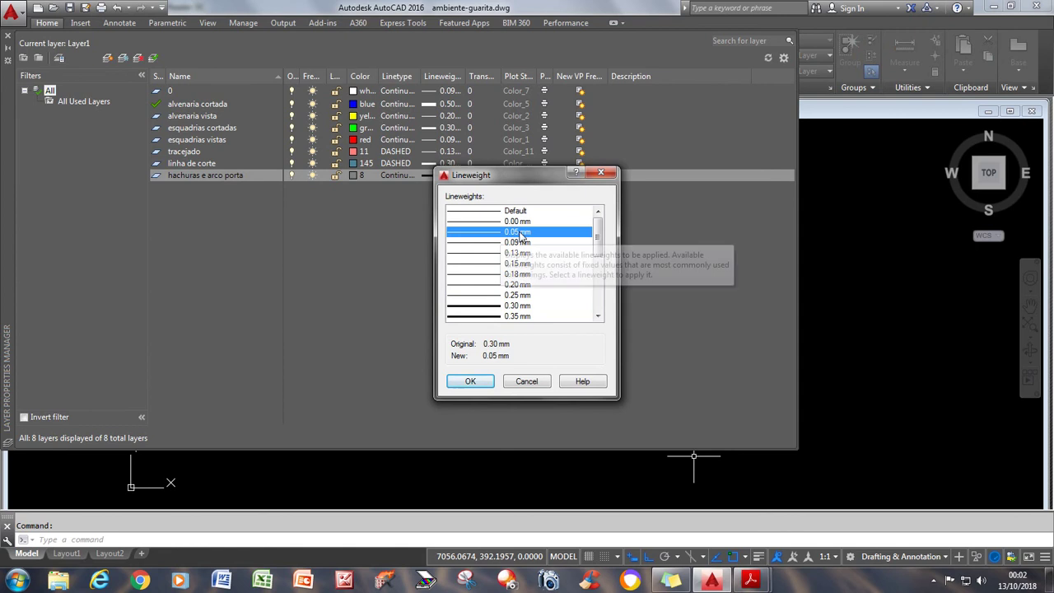
click(466, 383)
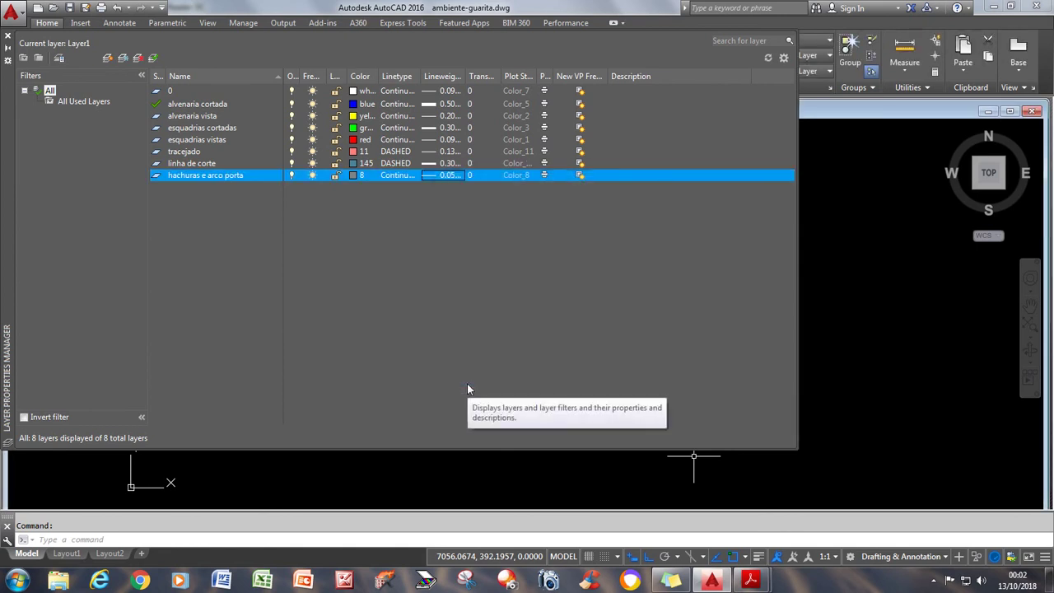
Create a layer named "textos" with index color 41 and a 0.18 mm lineweight.
click(107, 58)
text(textos)
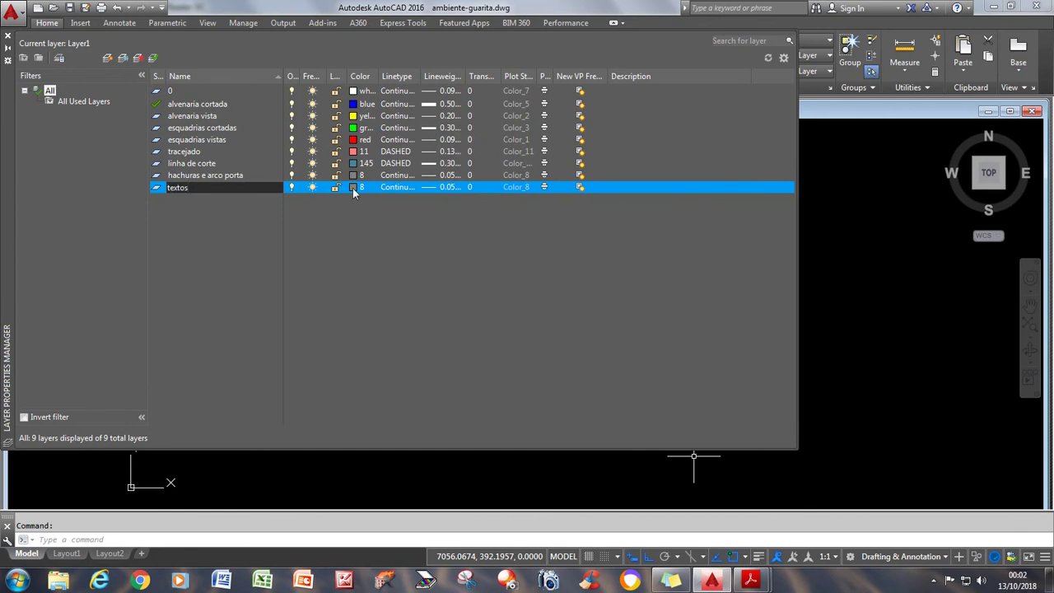
click(353, 189)
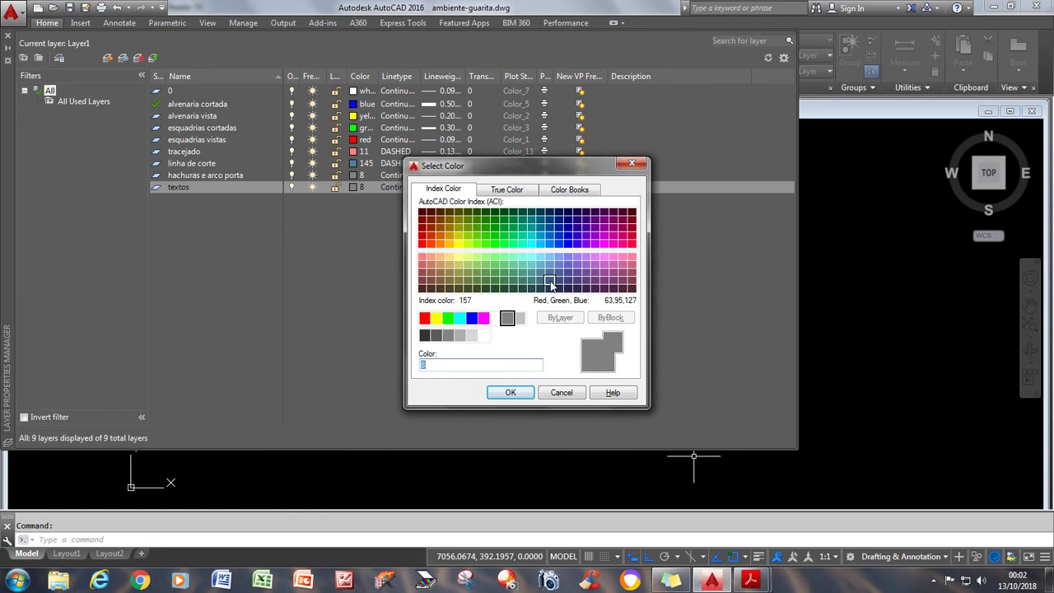
click(448, 257)
click(510, 392)
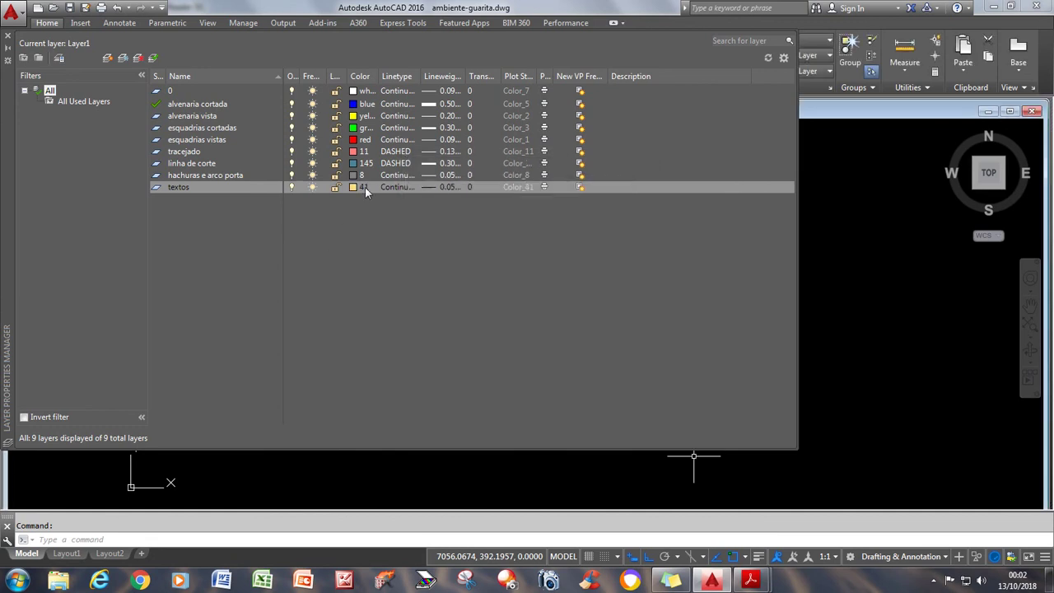
click(431, 188)
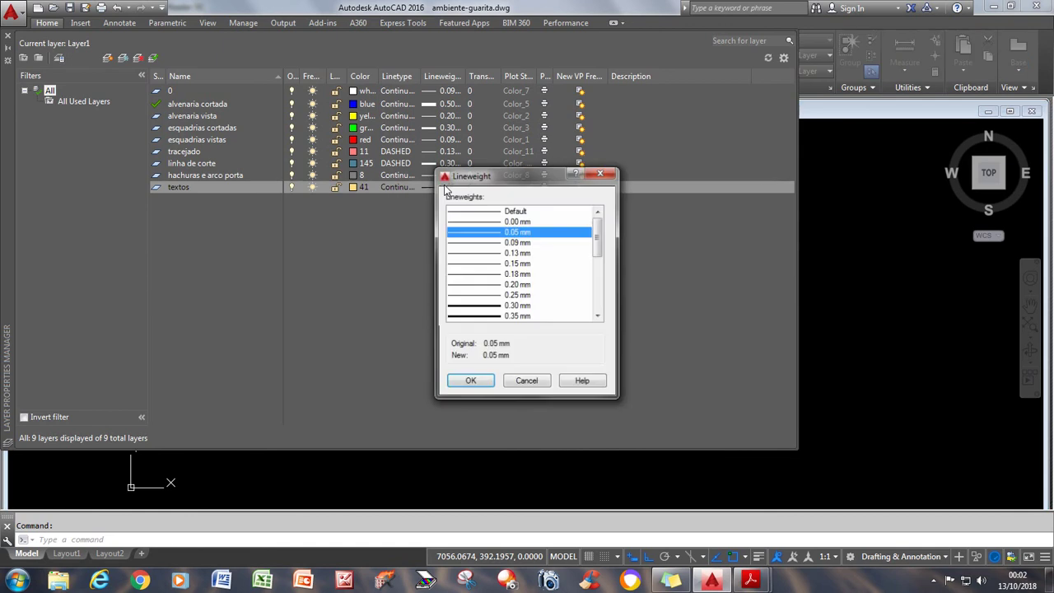
click(512, 275)
click(470, 381)
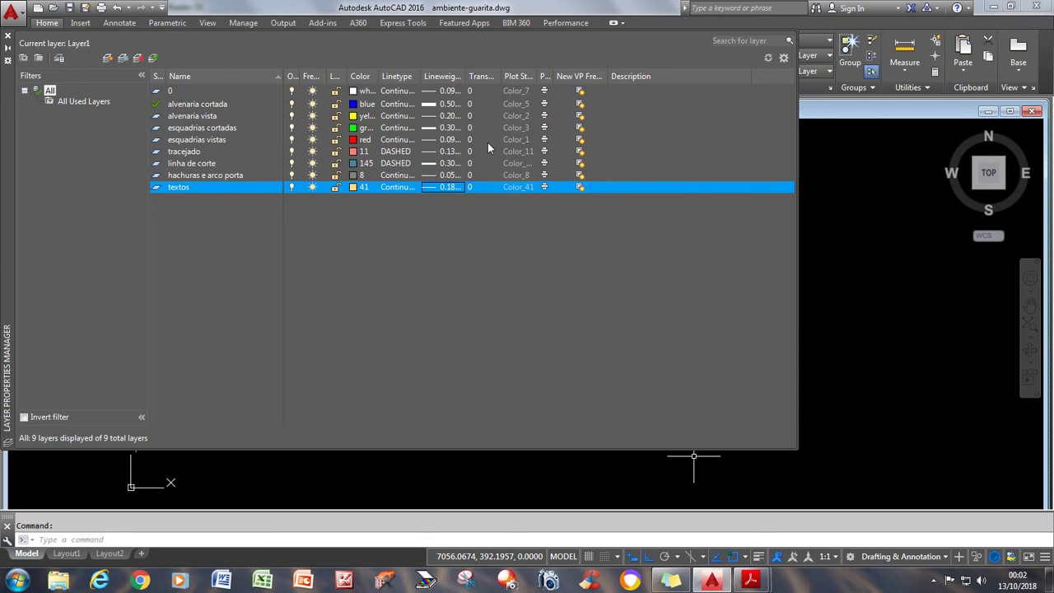
Create a layer named "cotas" with the color red and a 0.09 mm lineweight.
click(112, 58)
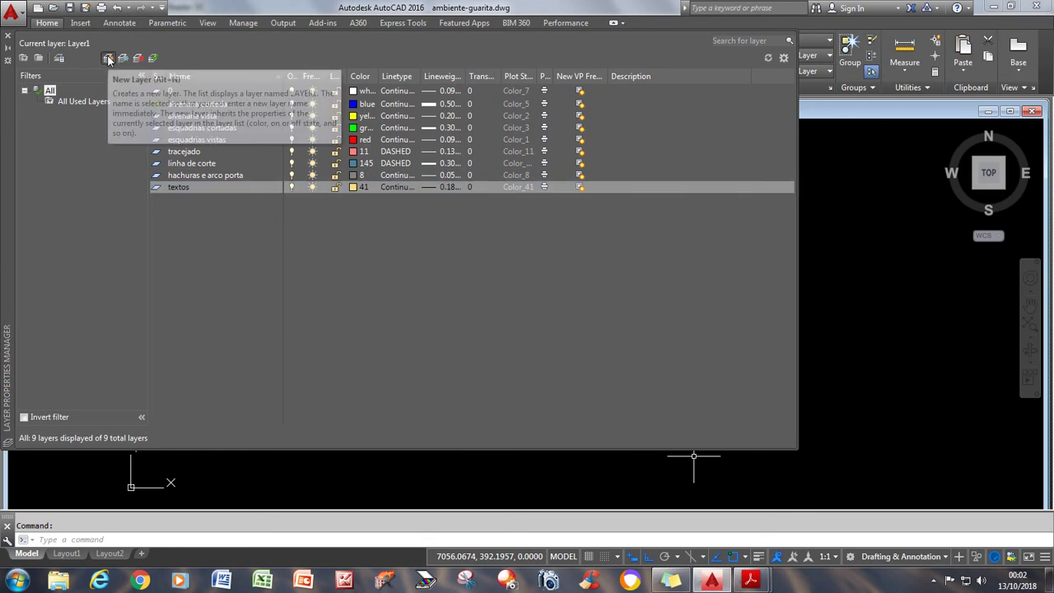
click(113, 58)
text(cotas)
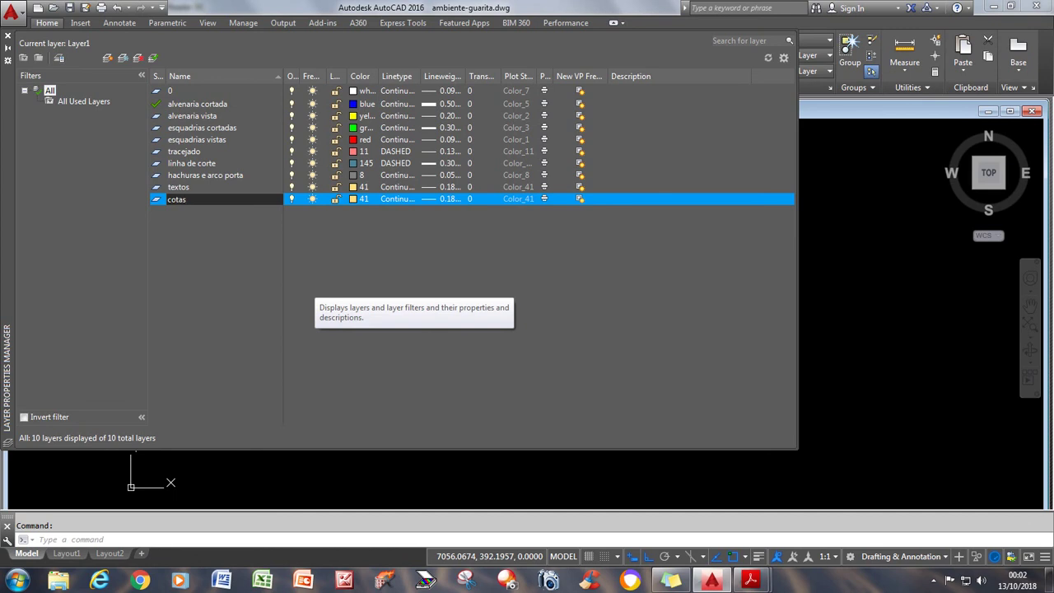
click(356, 200)
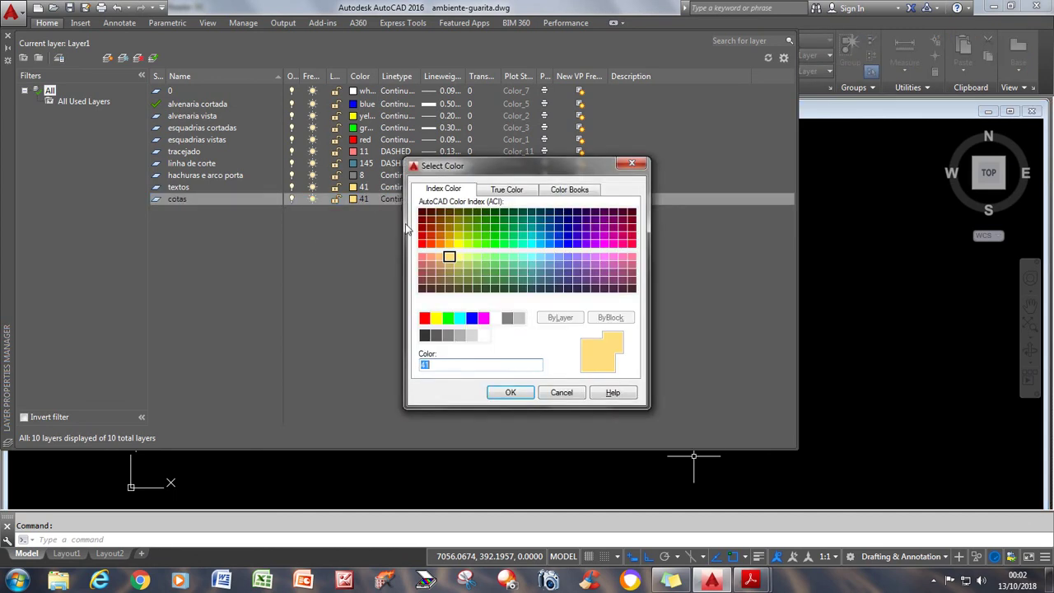
click(424, 318)
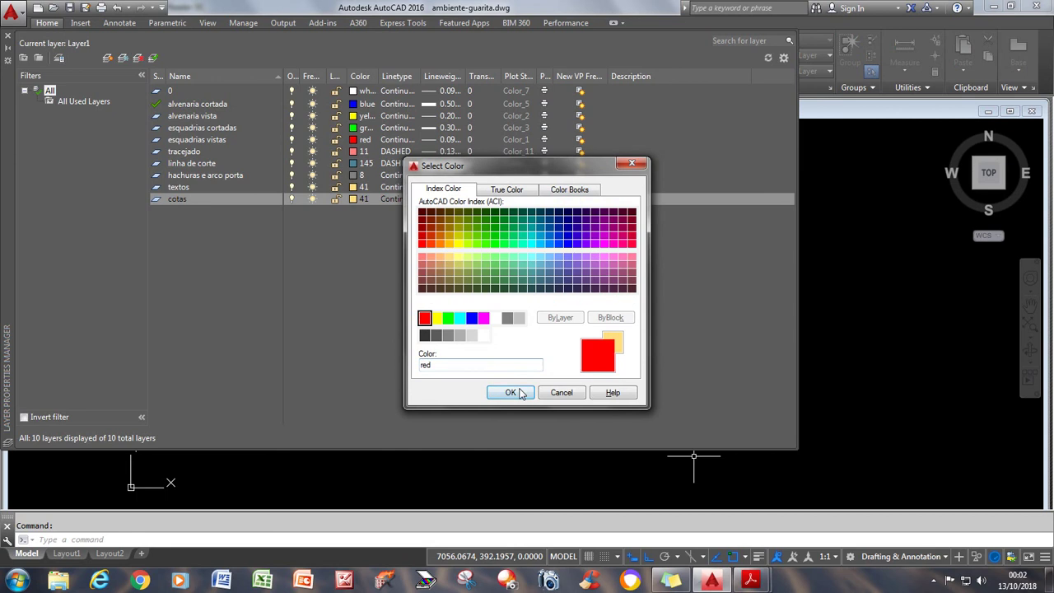
click(506, 392)
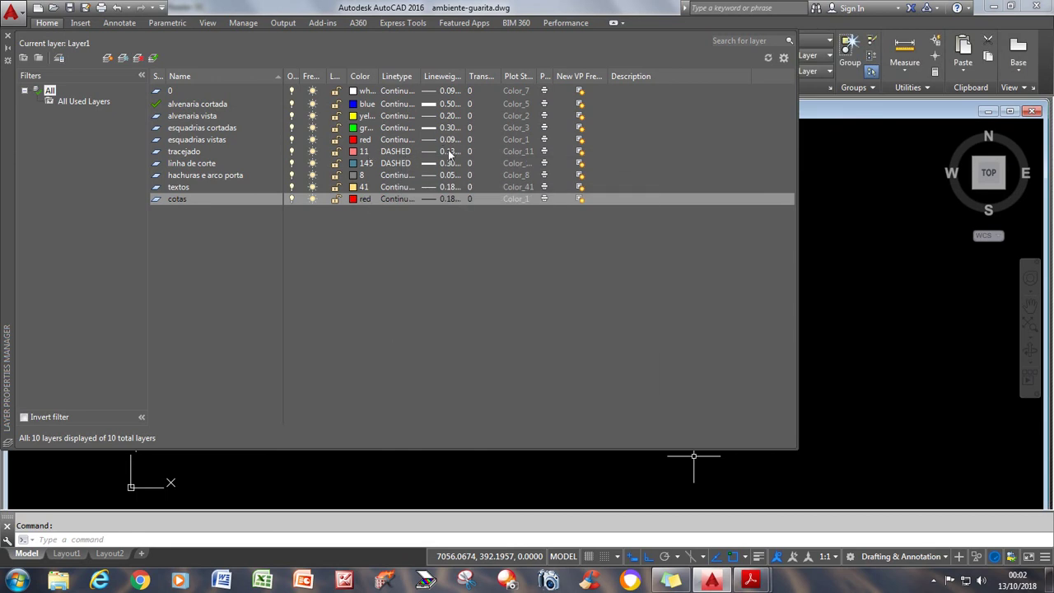
click(449, 199)
click(517, 242)
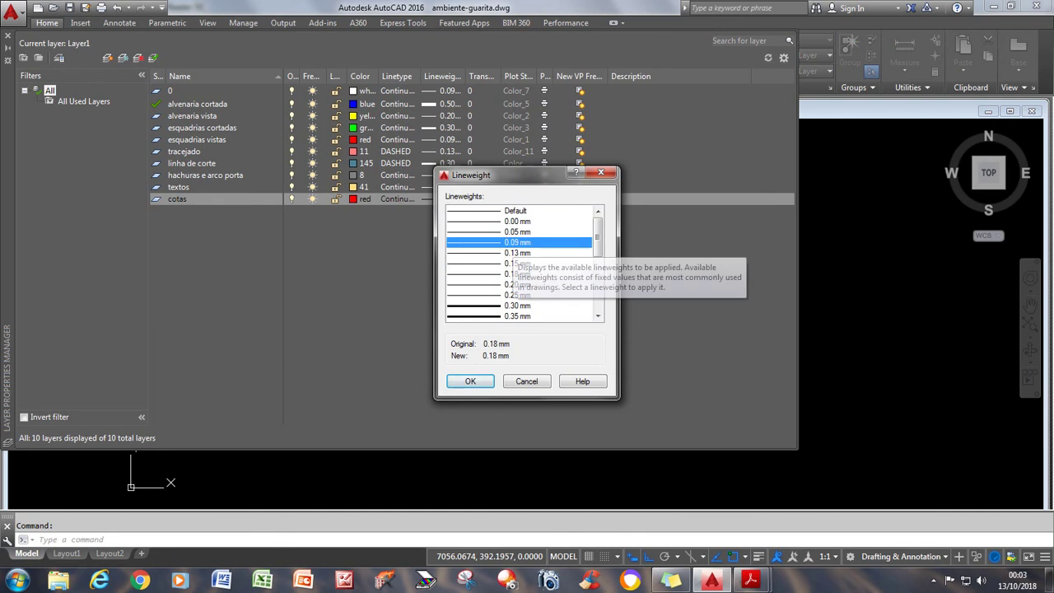
click(470, 381)
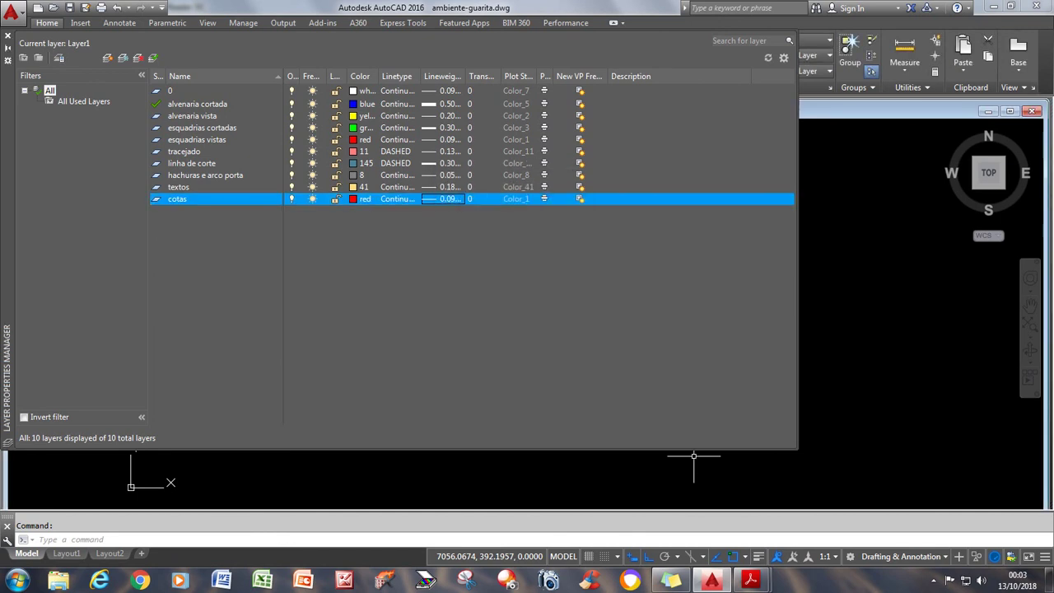
Create a layer named "piso" and assign it index color 35.
click(107, 58)
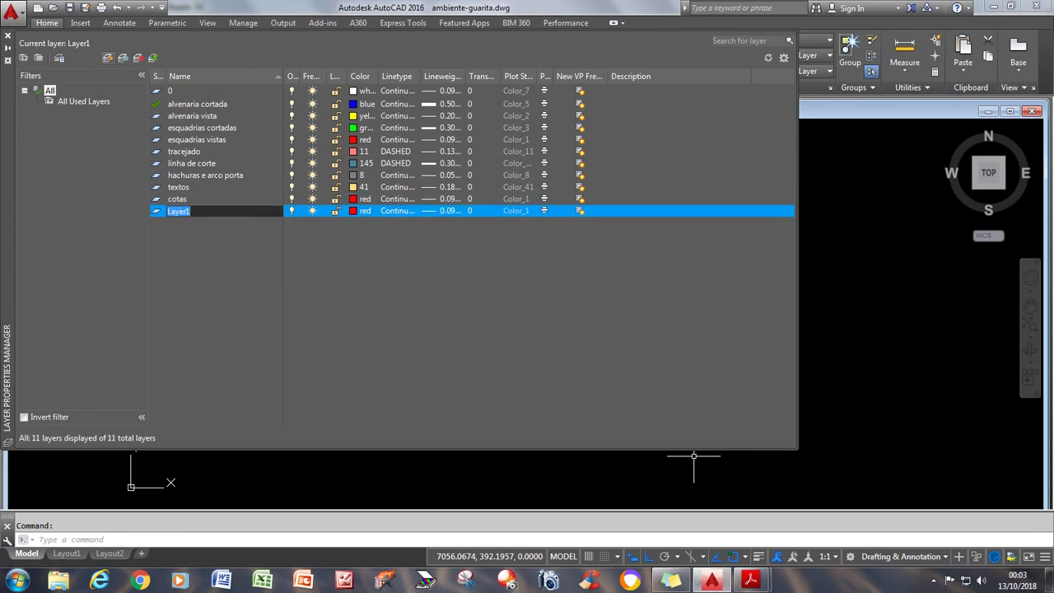
text(piso)
click(360, 211)
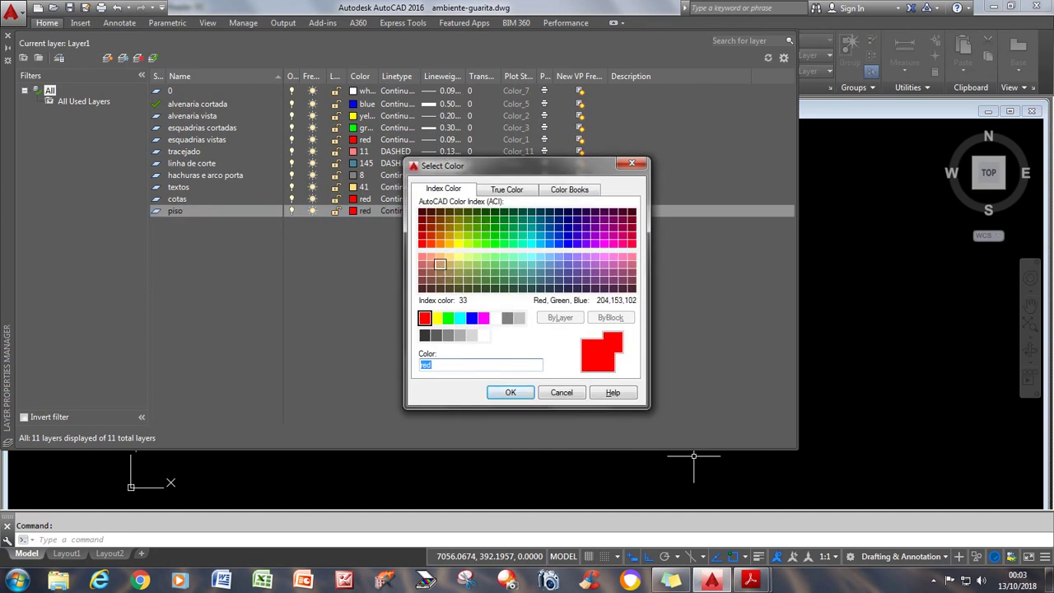
click(440, 264)
click(449, 264)
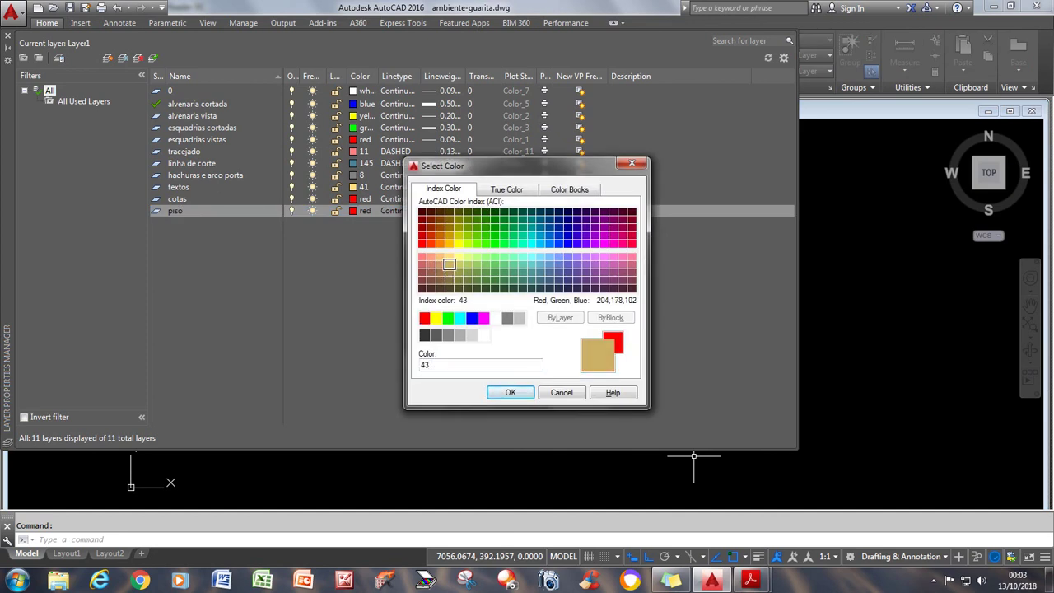
click(441, 272)
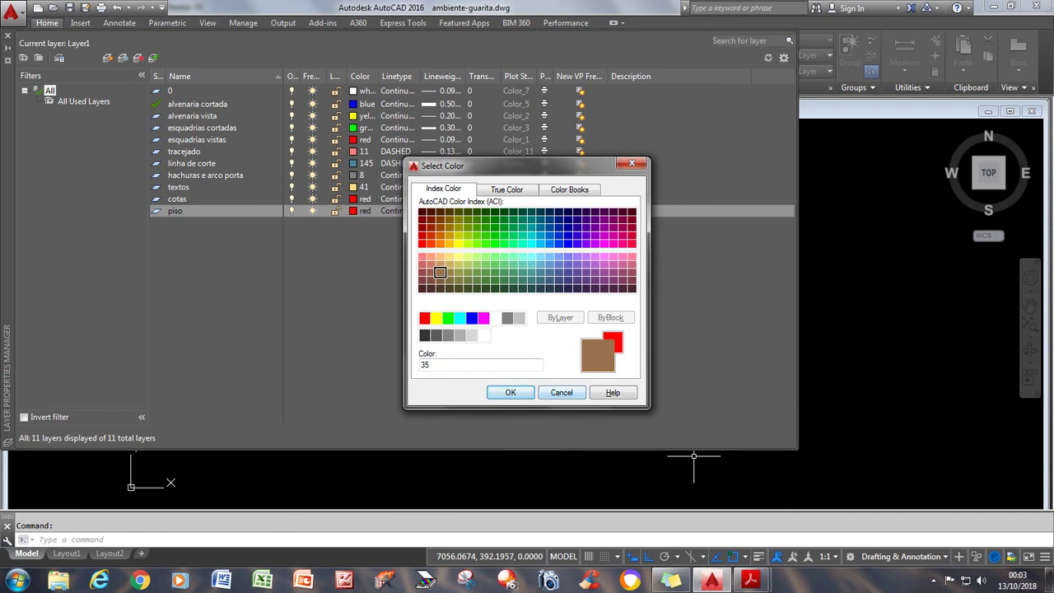
click(511, 392)
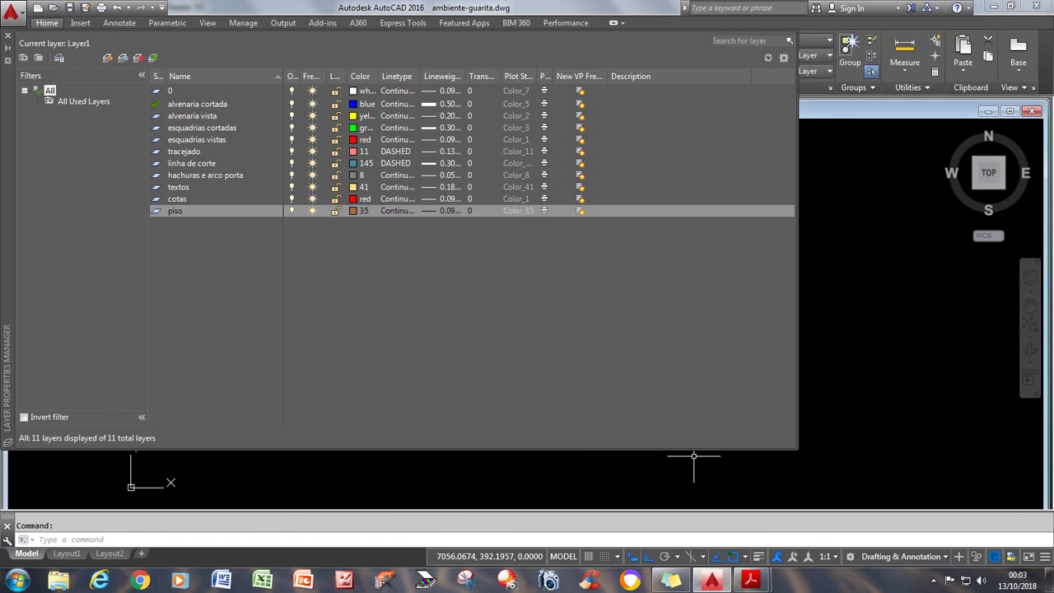
Set the piso layer's lineweight to 0.05 mm and close the layer properties manager.
click(445, 211)
click(517, 232)
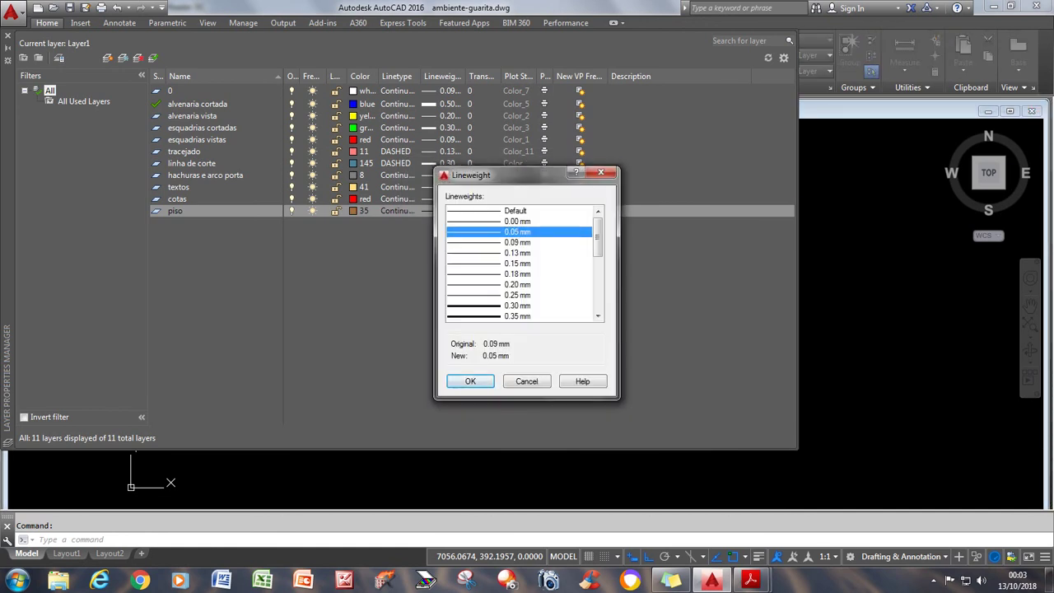
click(470, 382)
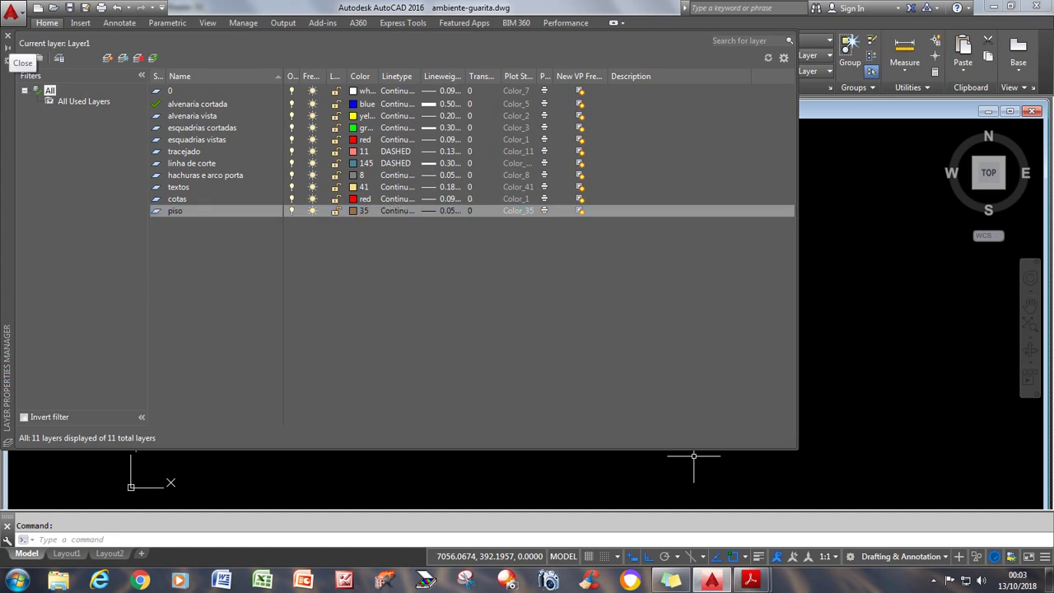
click(7, 36)
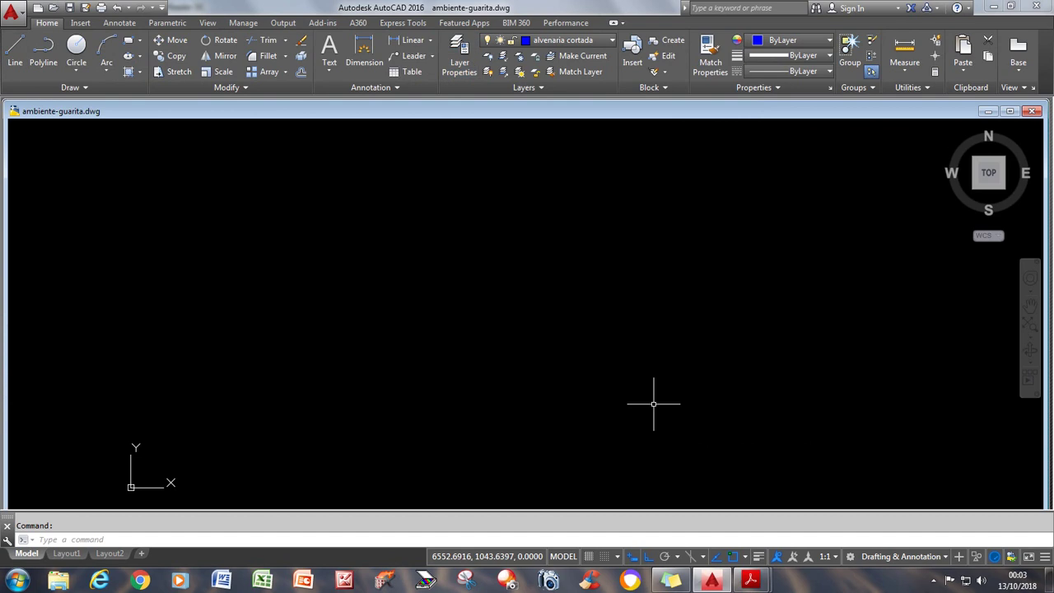